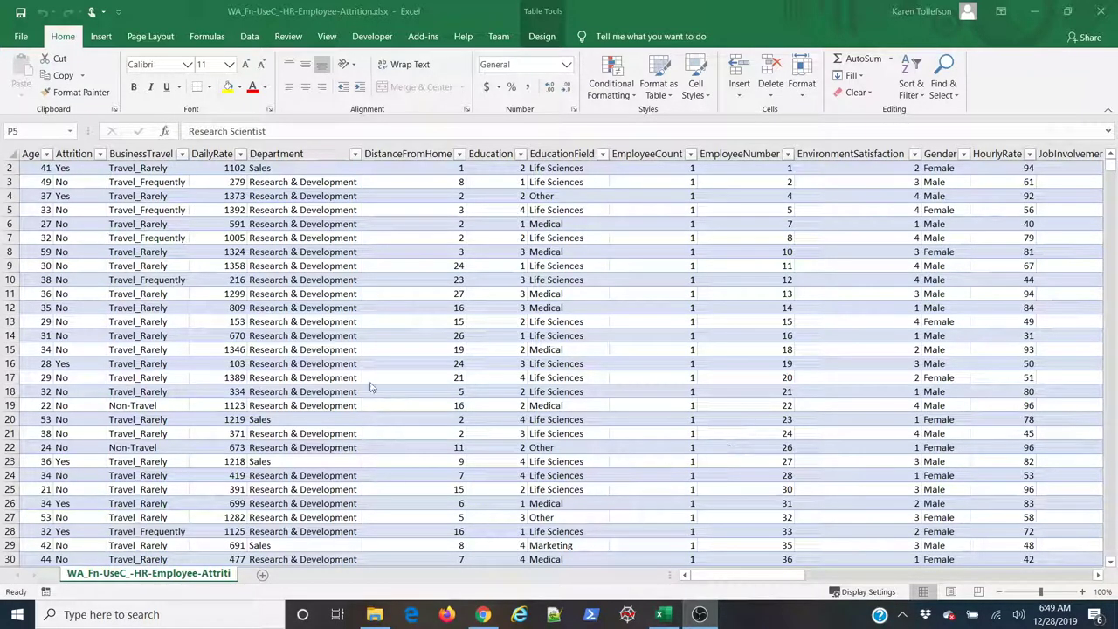
Check that the employee records table is named 'data' on Table Tools Design
key(F2)
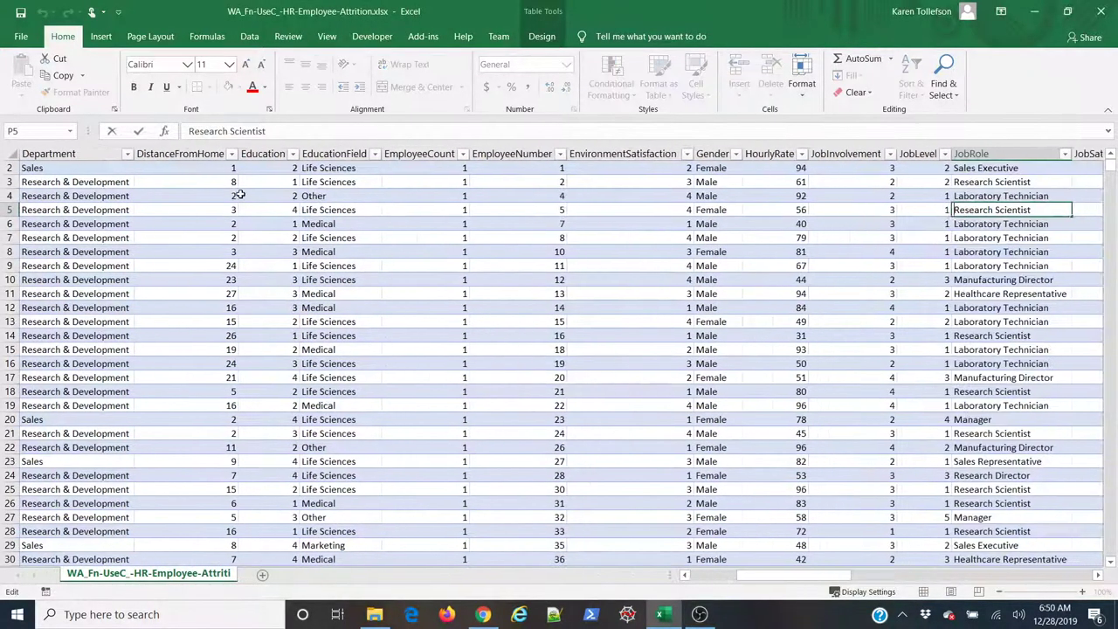
click(162, 208)
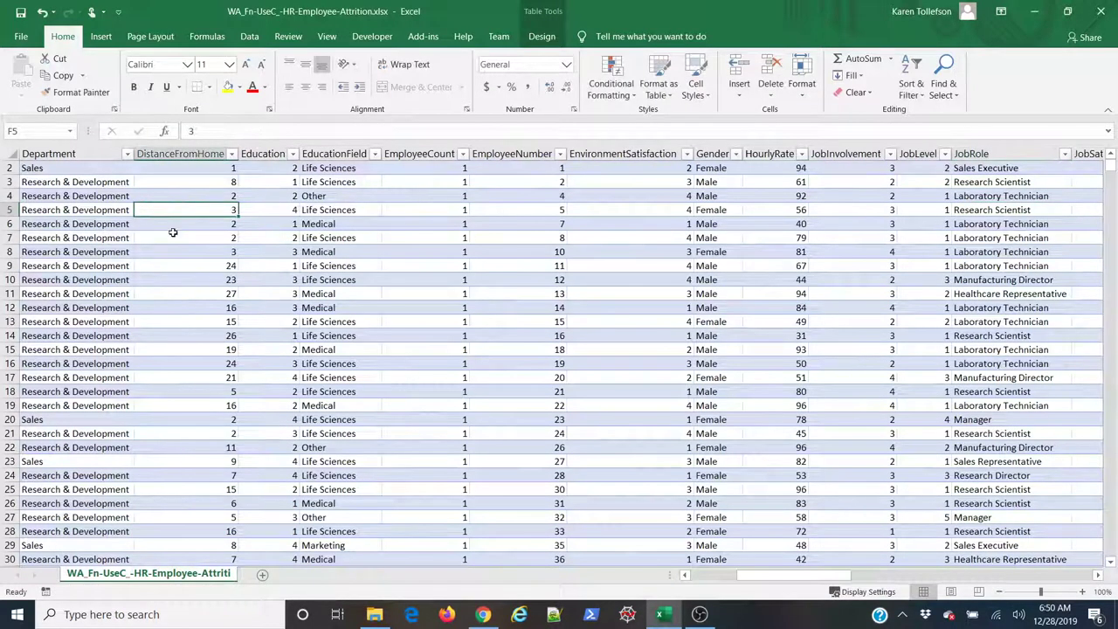
click(551, 39)
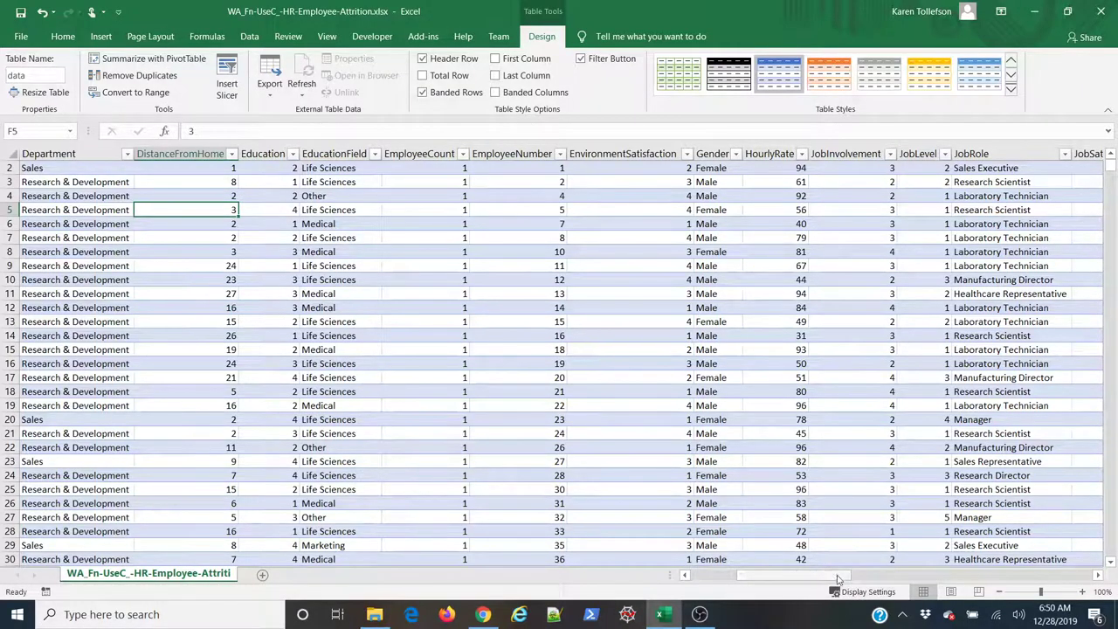
drag(837, 578, 785, 579)
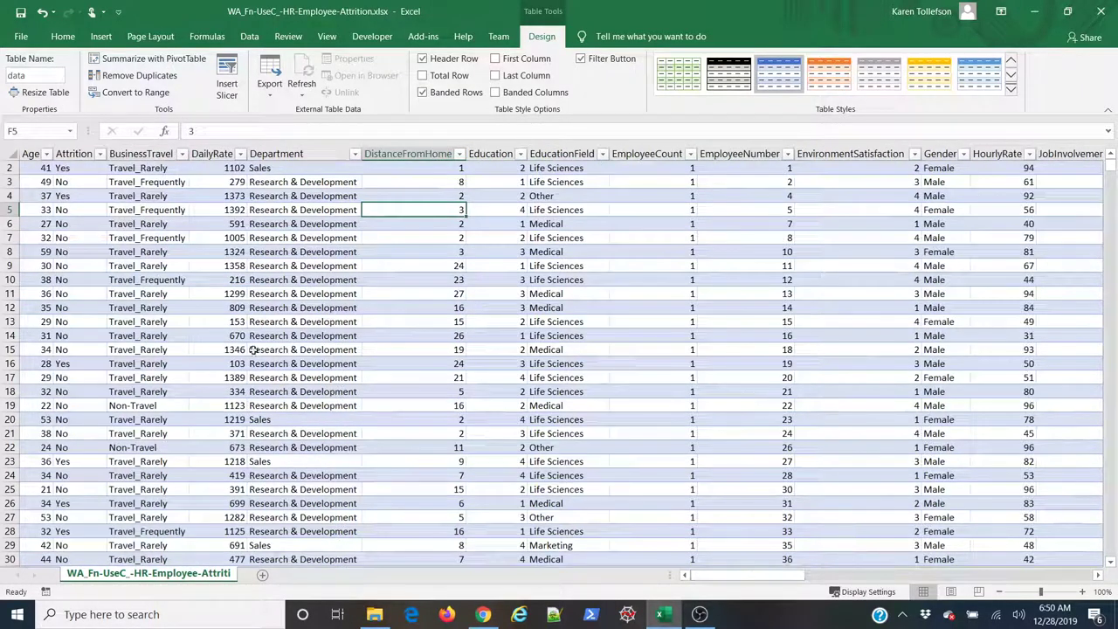
Inspect table rows and the first MonthlyIncome values
click(8, 181)
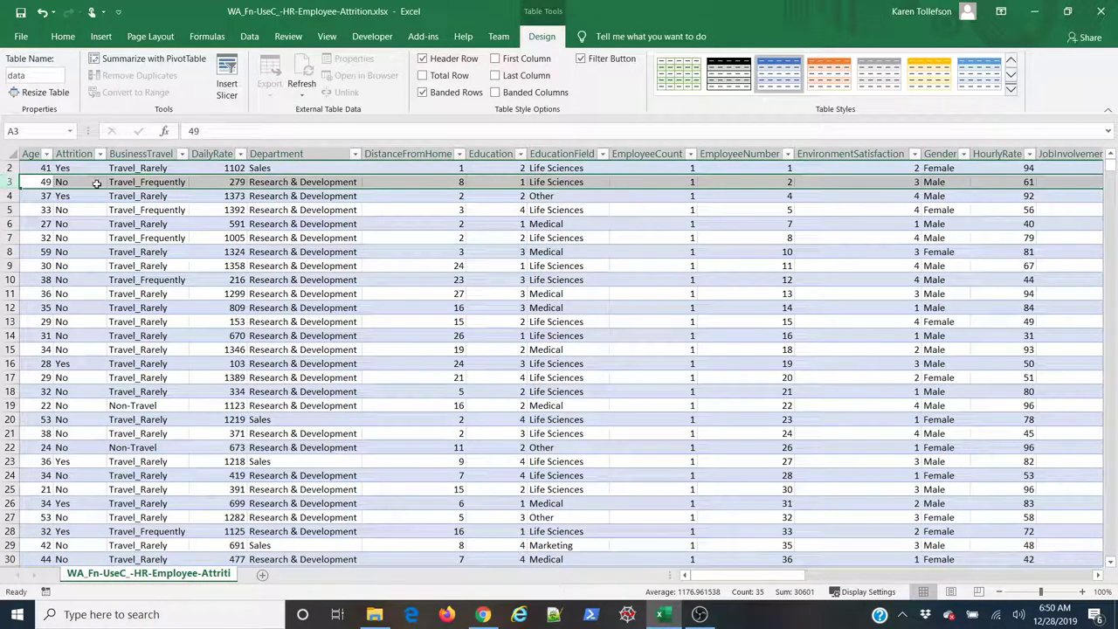
click(481, 284)
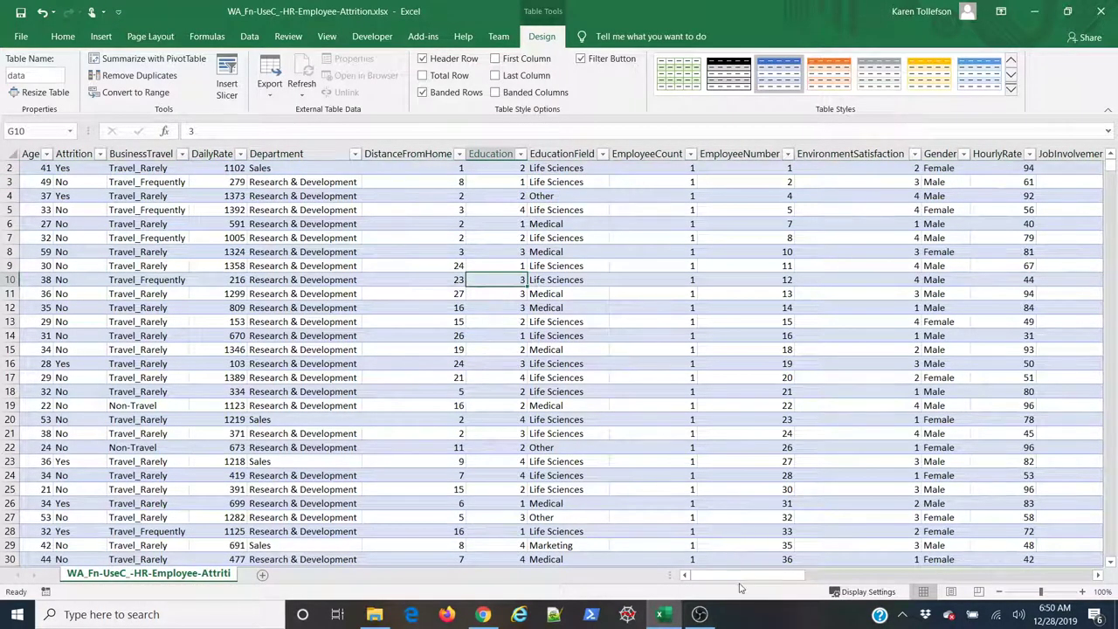
drag(742, 576, 857, 576)
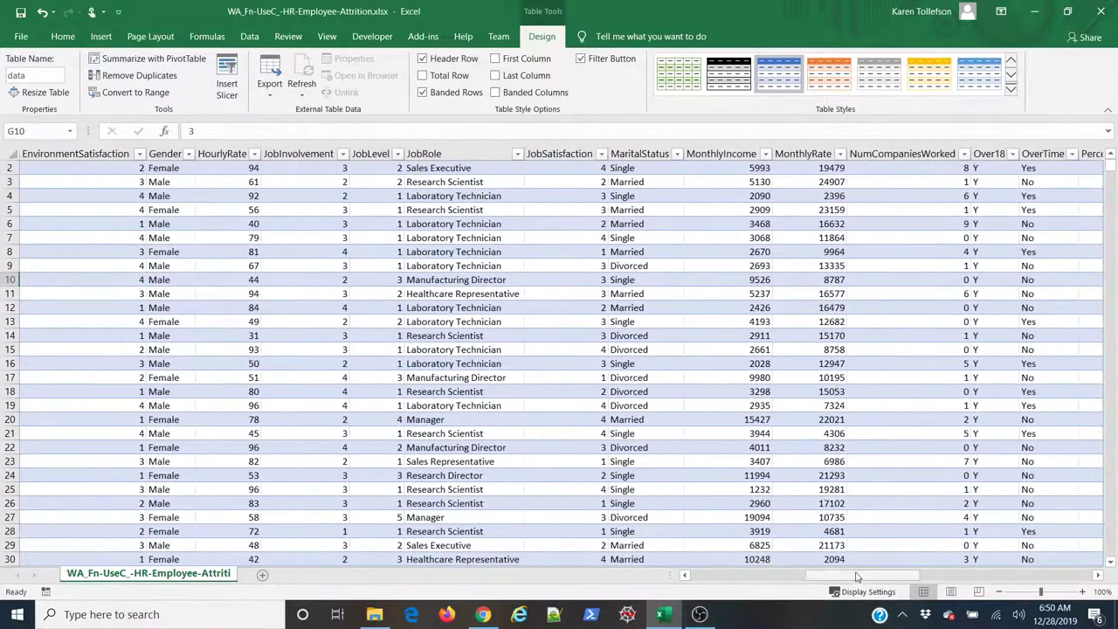
drag(736, 170, 732, 378)
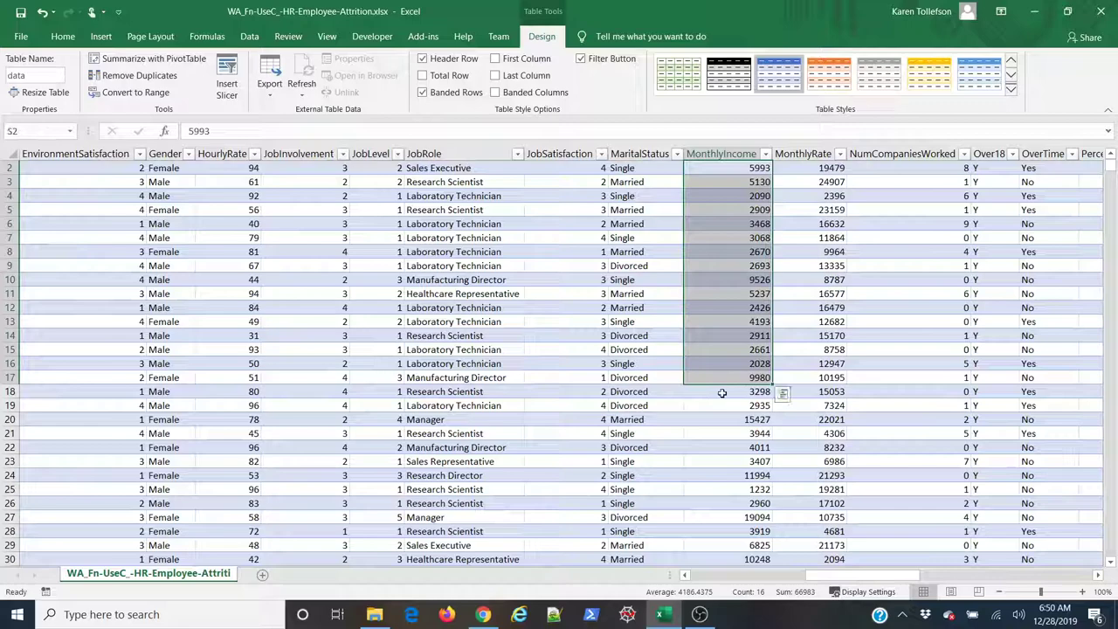
click(723, 402)
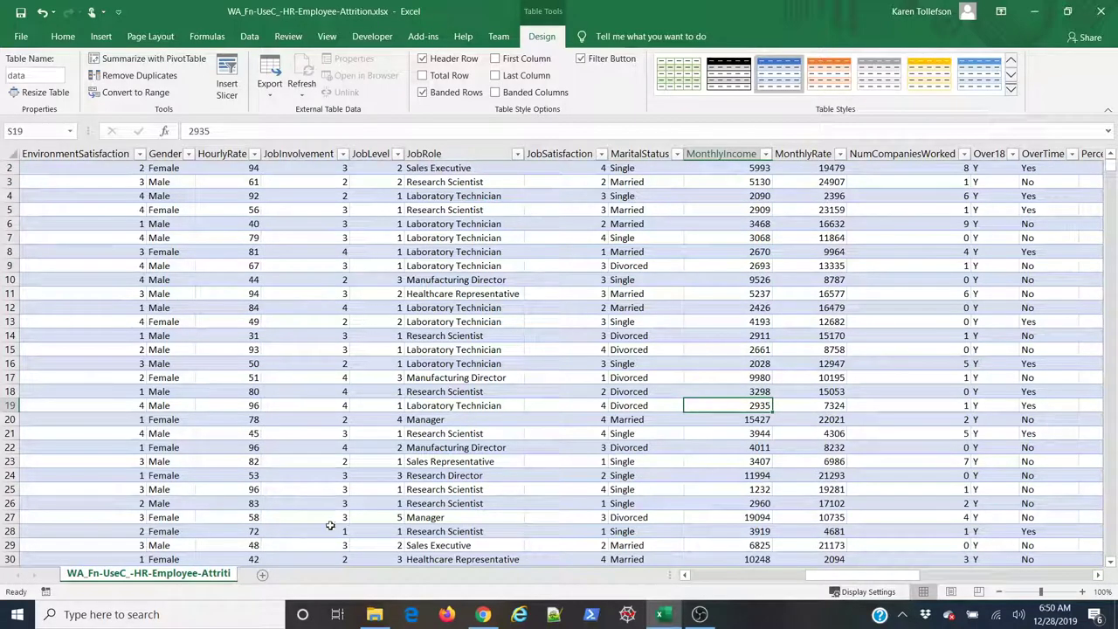
Add a new sheet and type the labels min, max, bins and interval in E10:E13
click(262, 575)
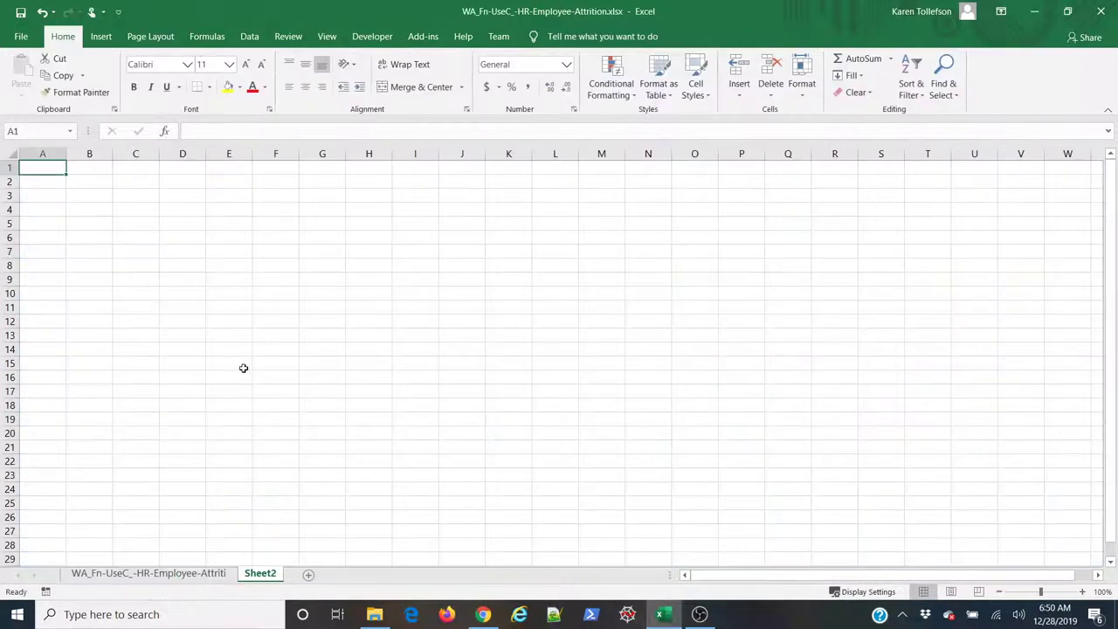
click(248, 292)
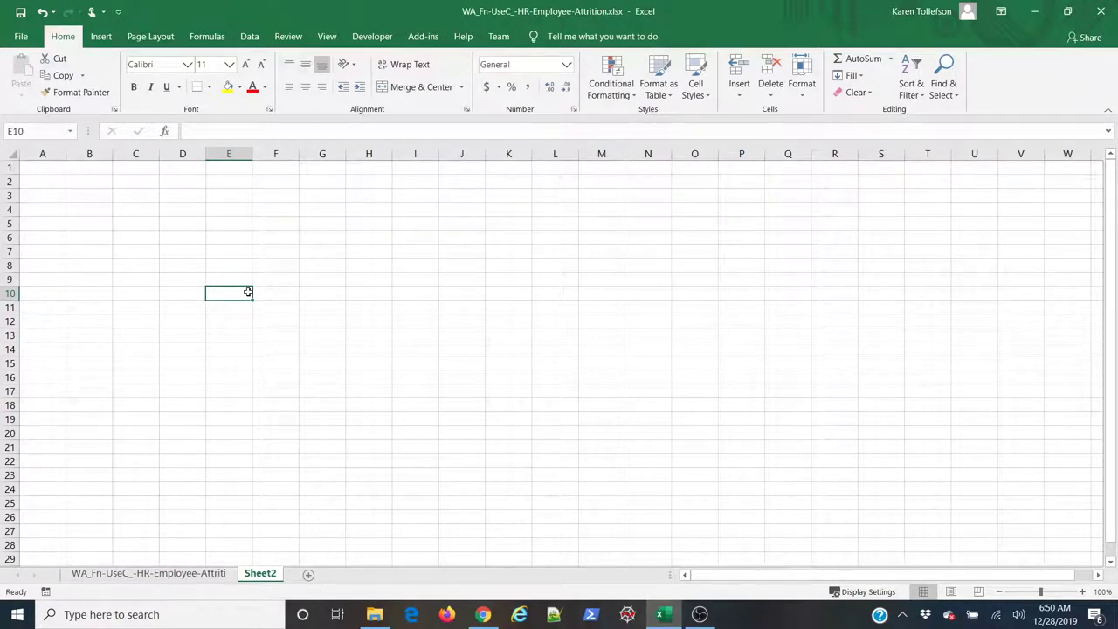
text(min)
key(Return)
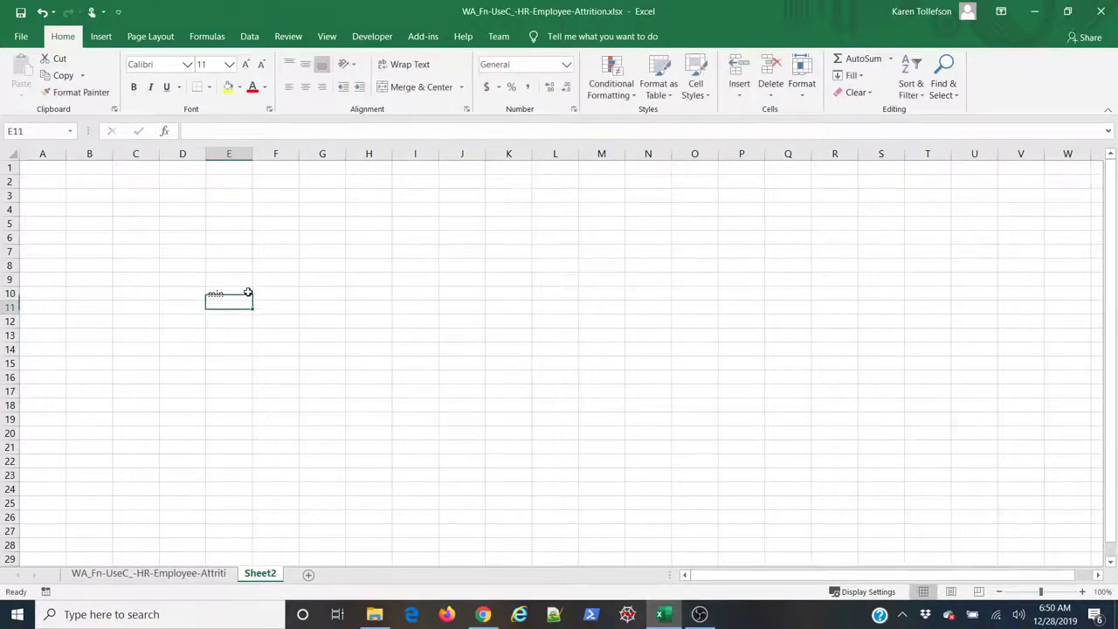
text(max)
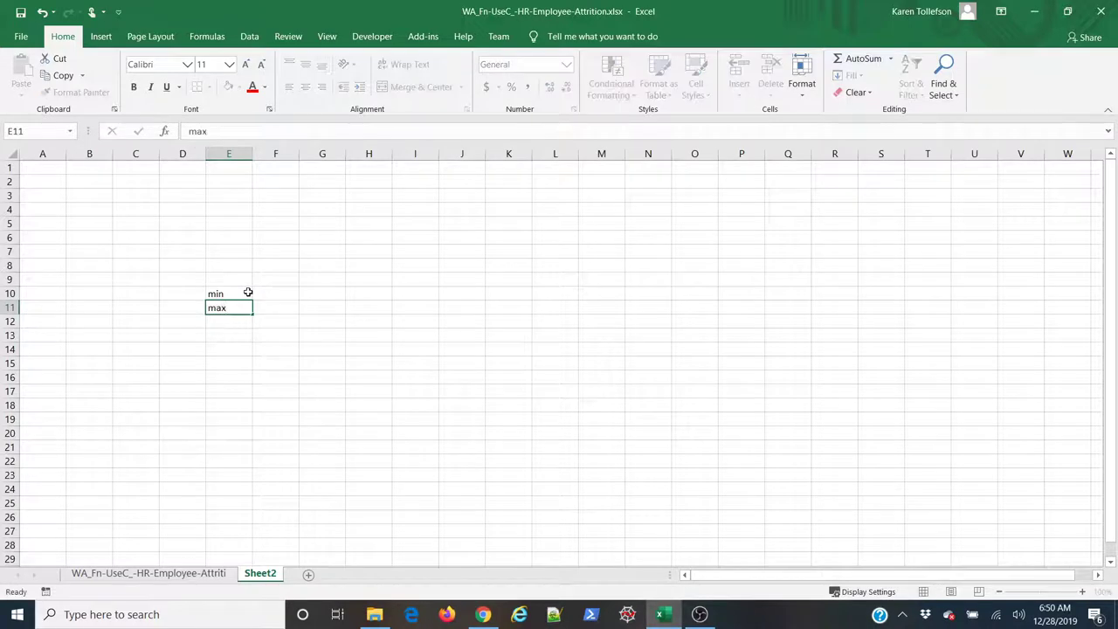
key(Return)
text(bins)
key(Return)
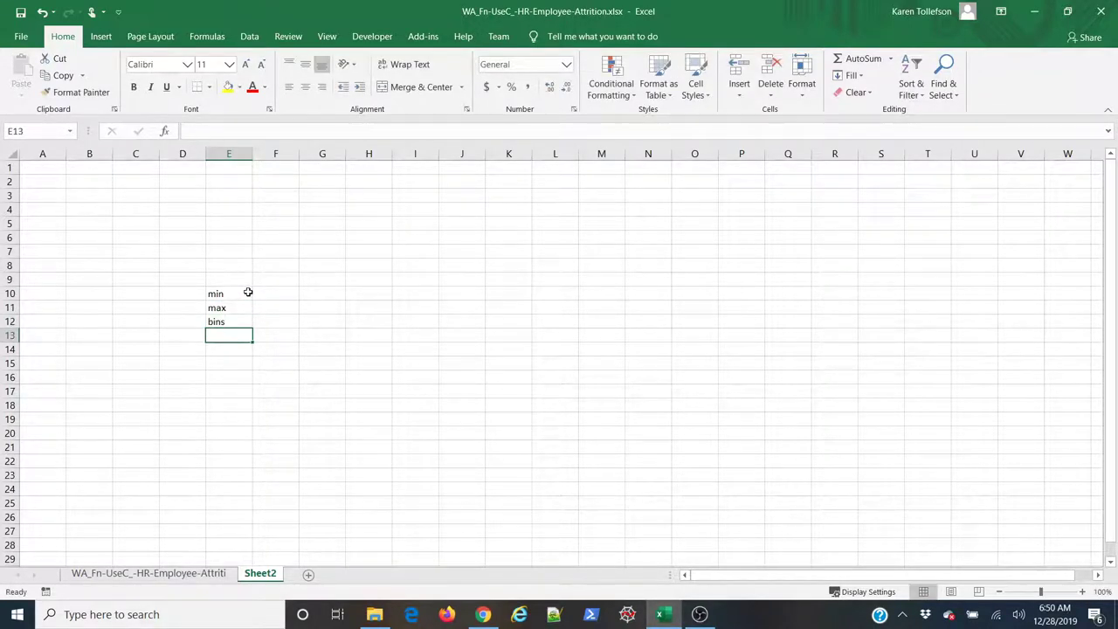
text(interval)
key(Tab)
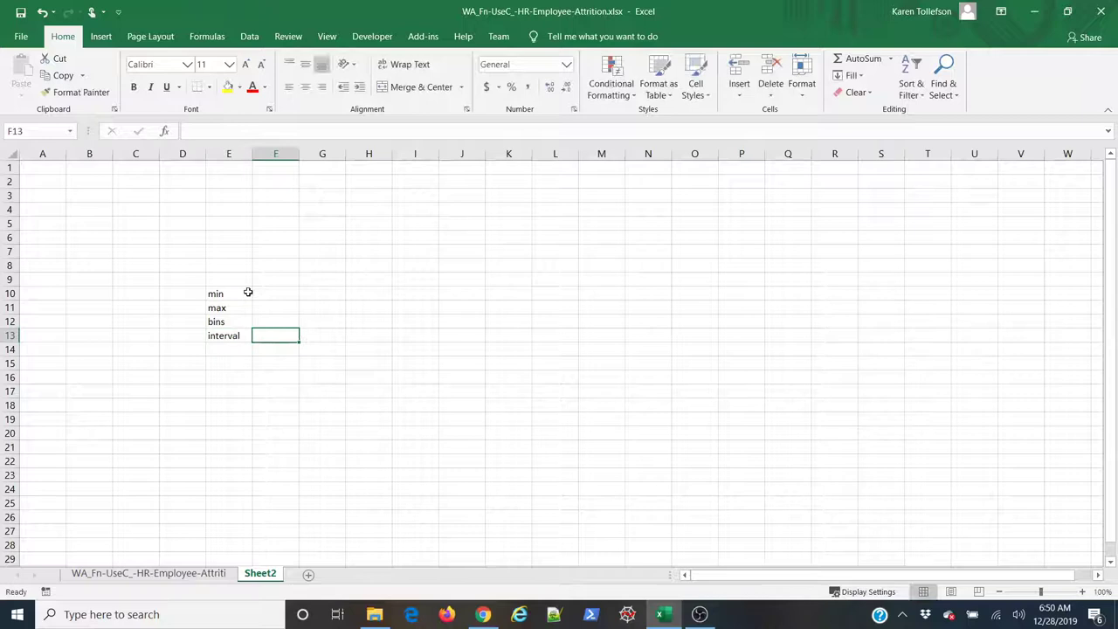
Enter =MIN(data[MonthlyIncome]) in F10 to get the minimum income, 1009
click(270, 293)
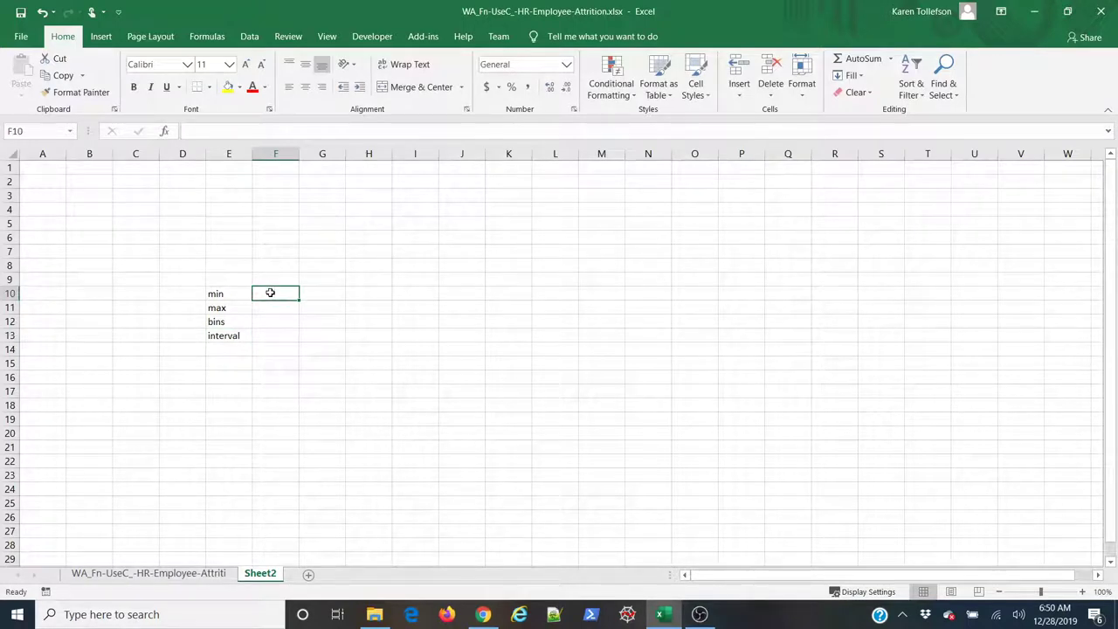
text(=min)
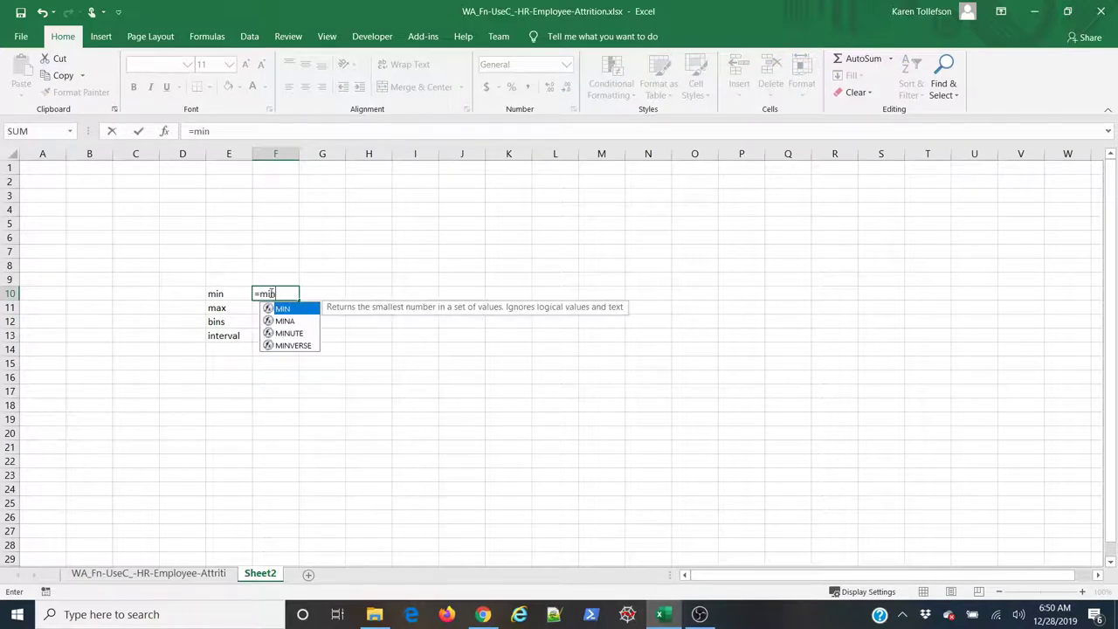
key(Tab)
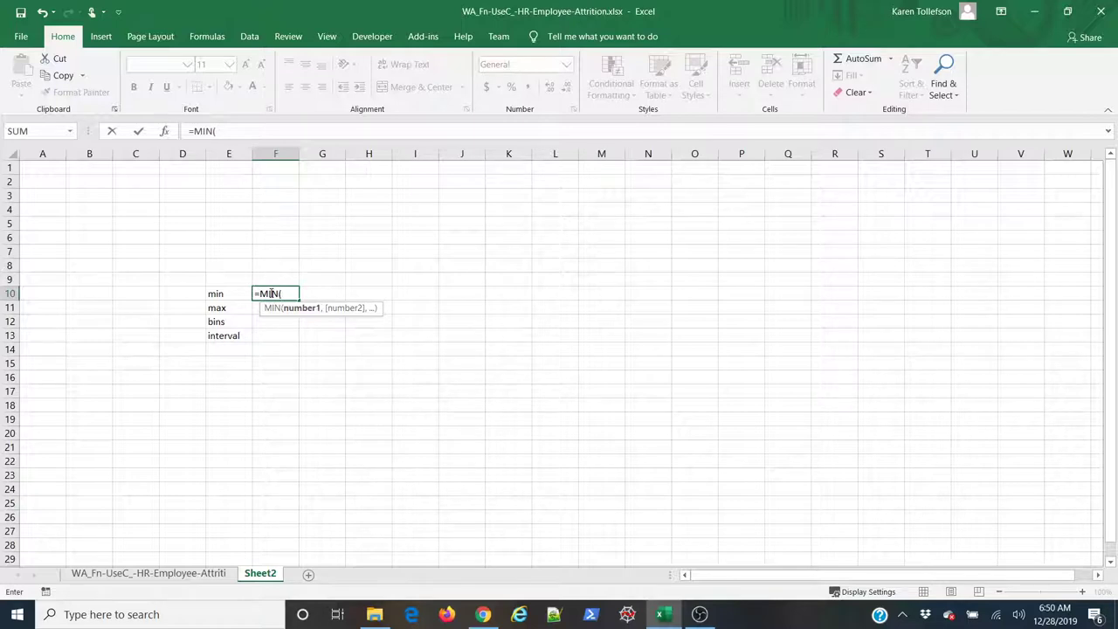
text(data)
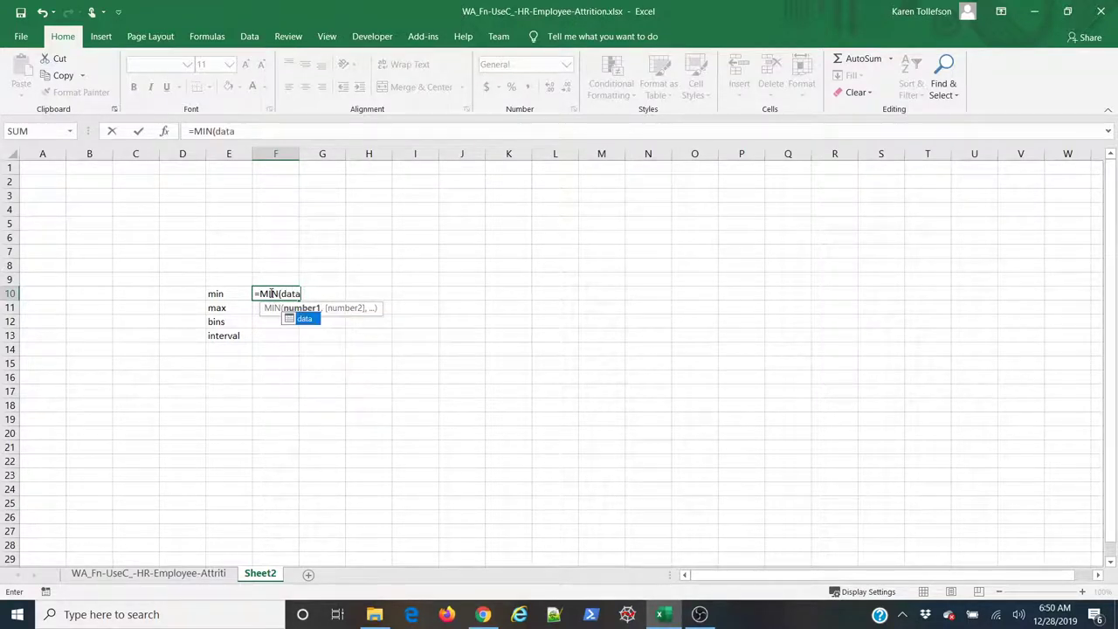
text([)
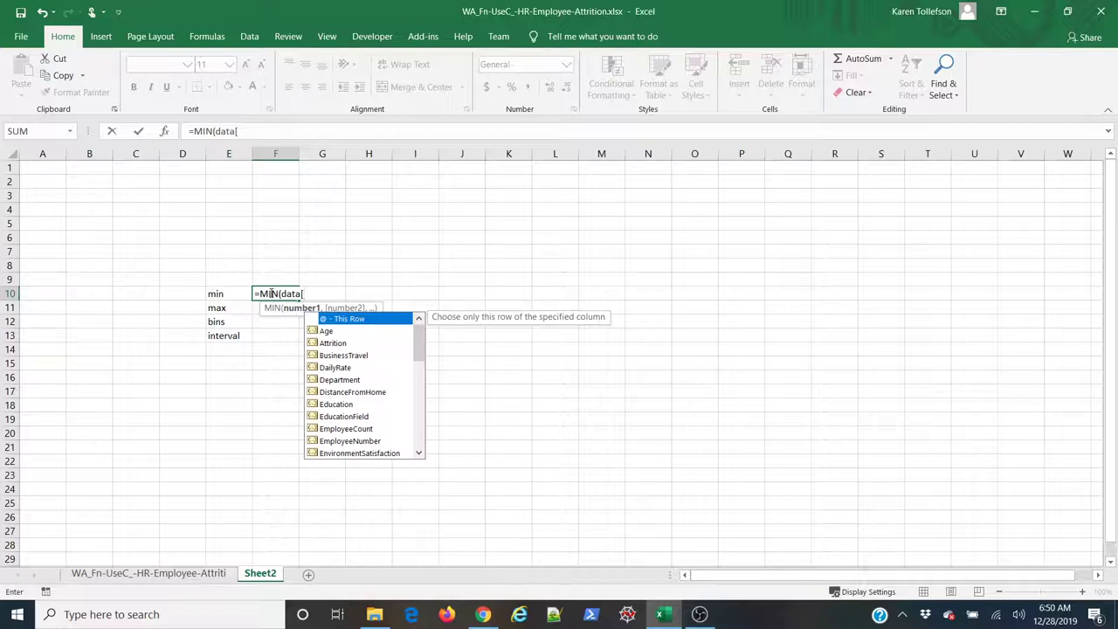
key(Down)
key(Down)
key(Down)
key(Down)
key(Down)
key(Down)
key(Down)
key(Down)
key(Down)
key(Down)
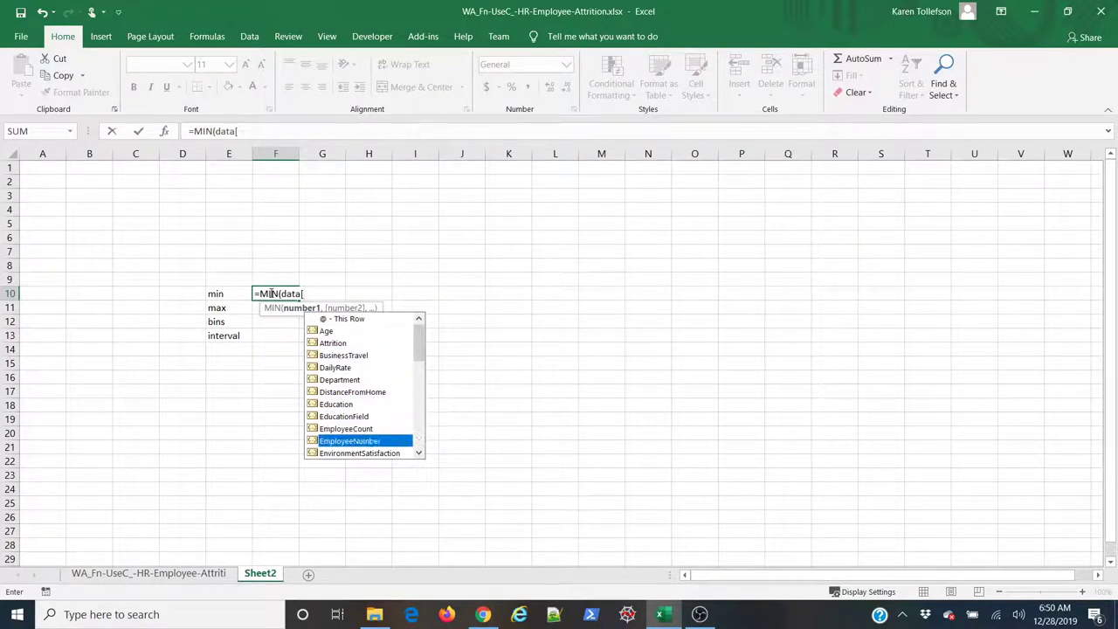
key(Down)
key(Down)
key(Down)
key(Down)
key(Down)
key(Down)
key(Down)
key(Down)
key(Down)
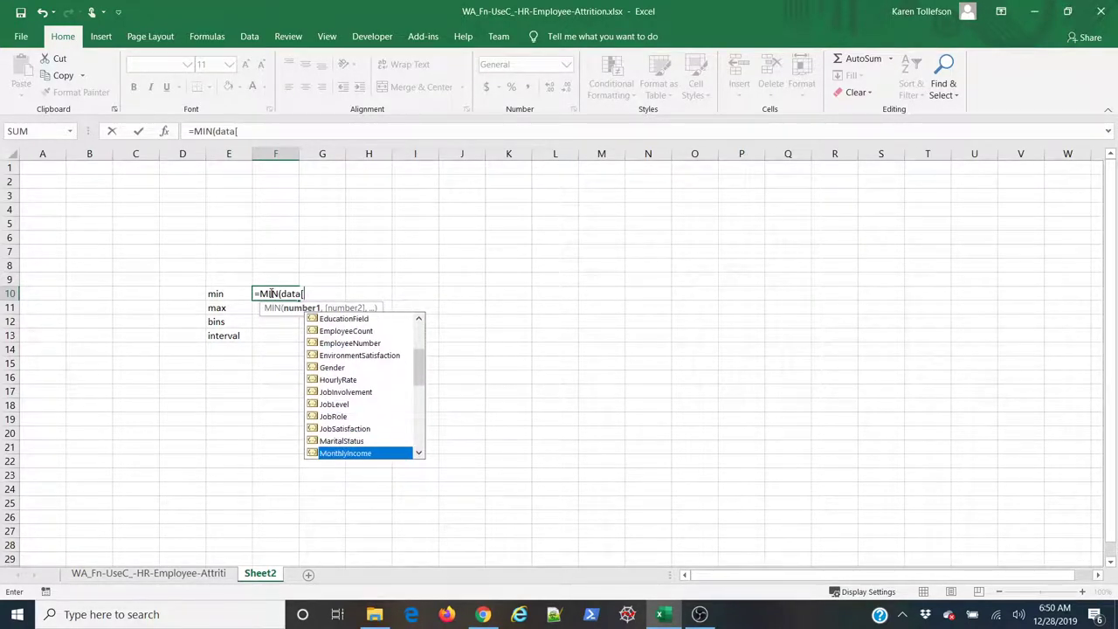
key(Tab)
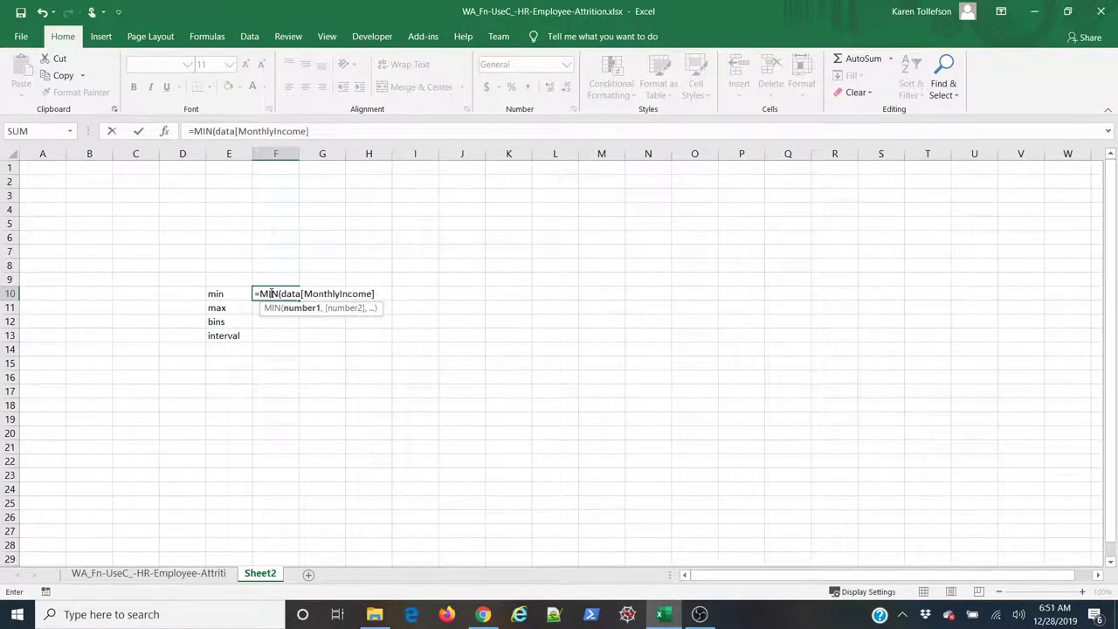
text())
key(Return)
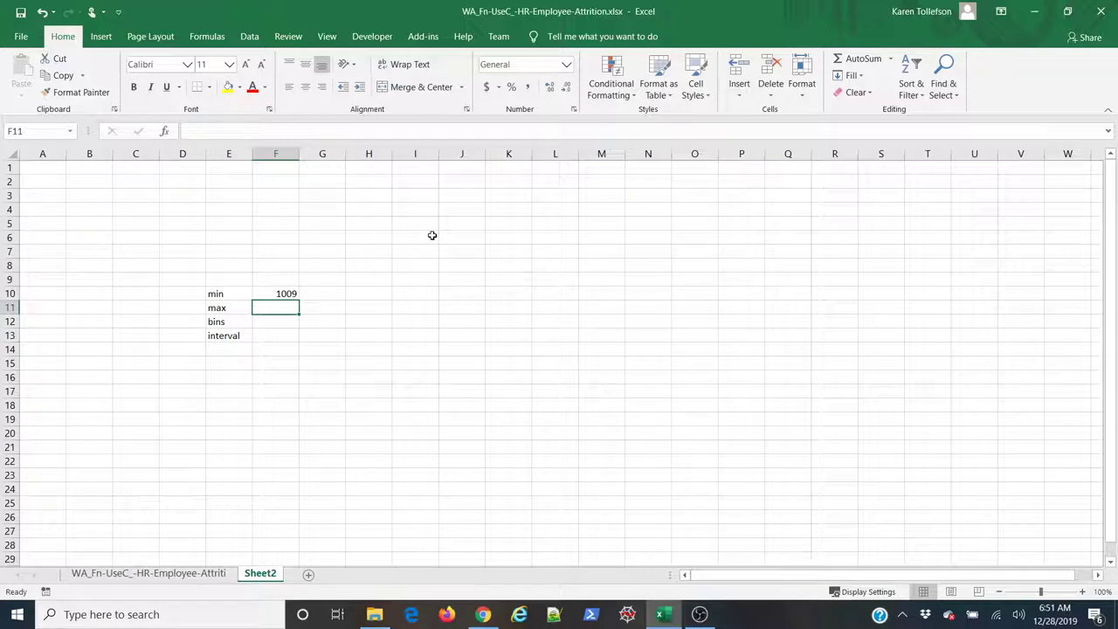
Enter =MAX(data[MonthlyIncome]) in F11 to get the maximum income, 19999
text(=MAX(da)
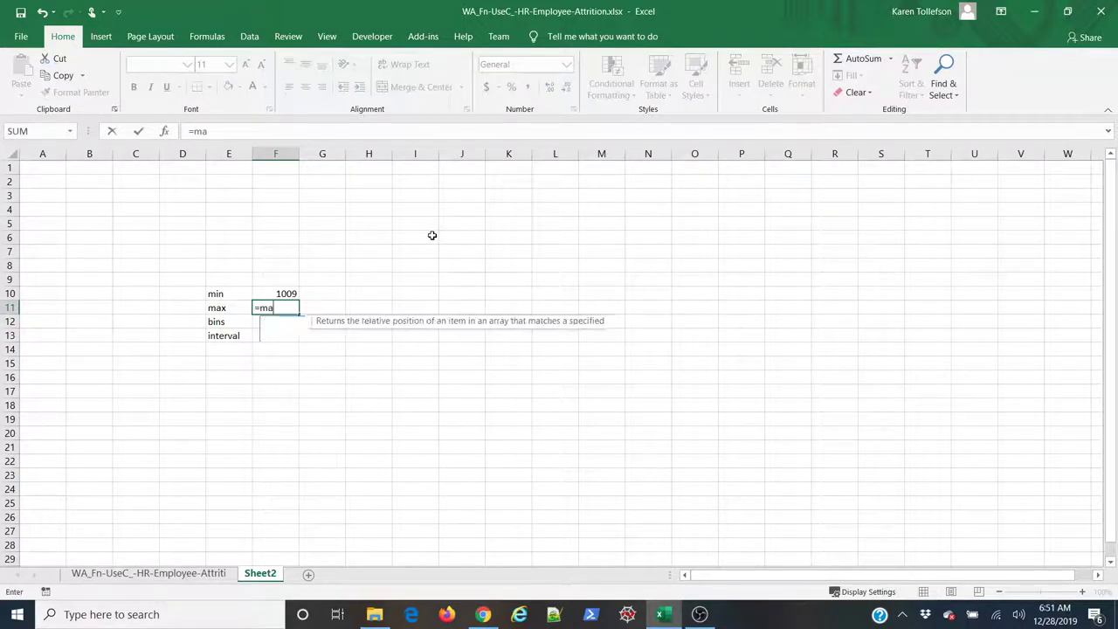
text(ta[Mon)
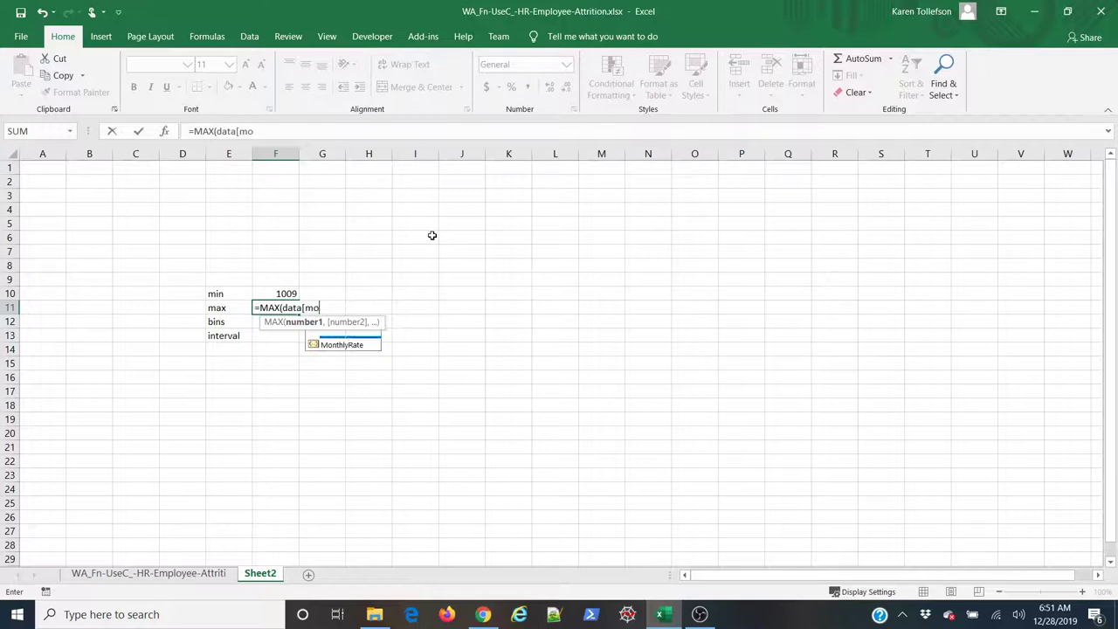
key(Tab)
text(0)
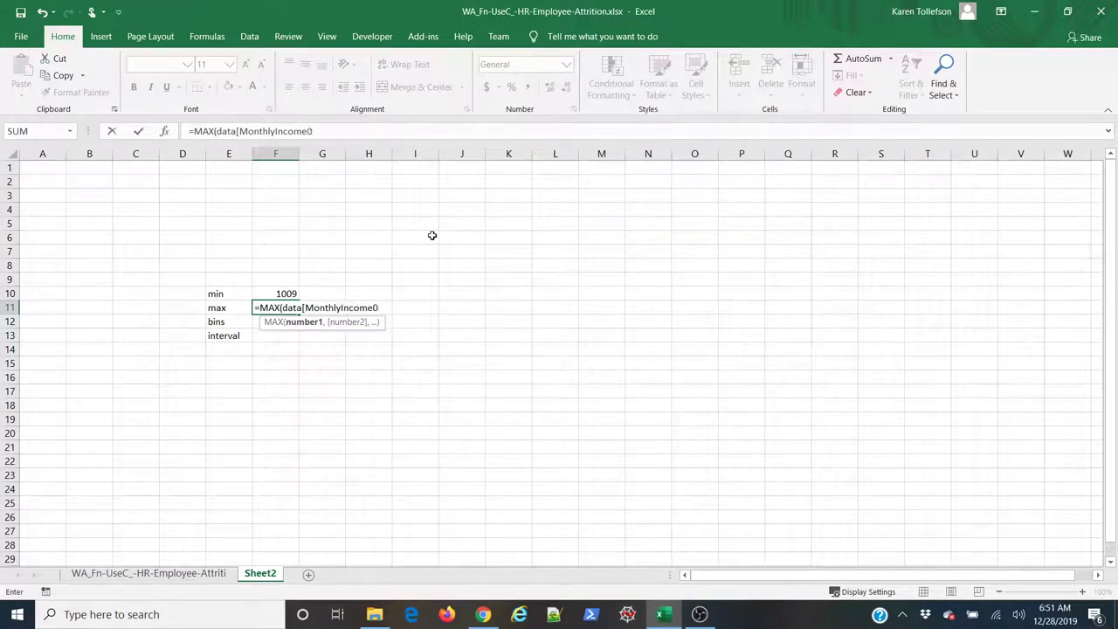
text(()
key(Return)
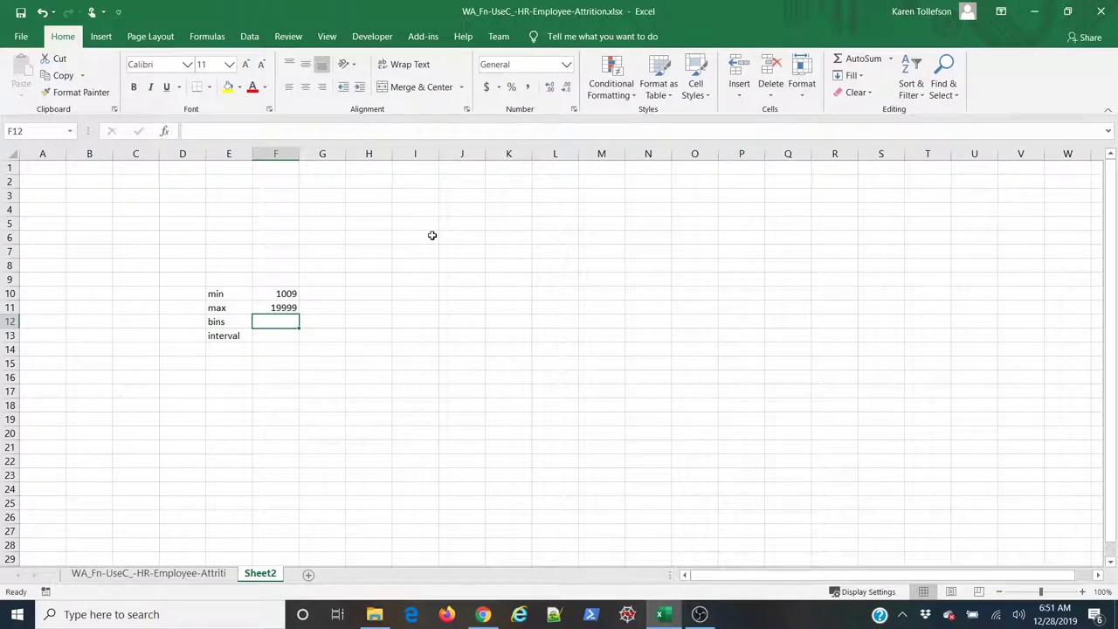
Enter 10 bins in F12 and the interval formula =(F11-F10)/F12 in F13, giving 1899
text(10)
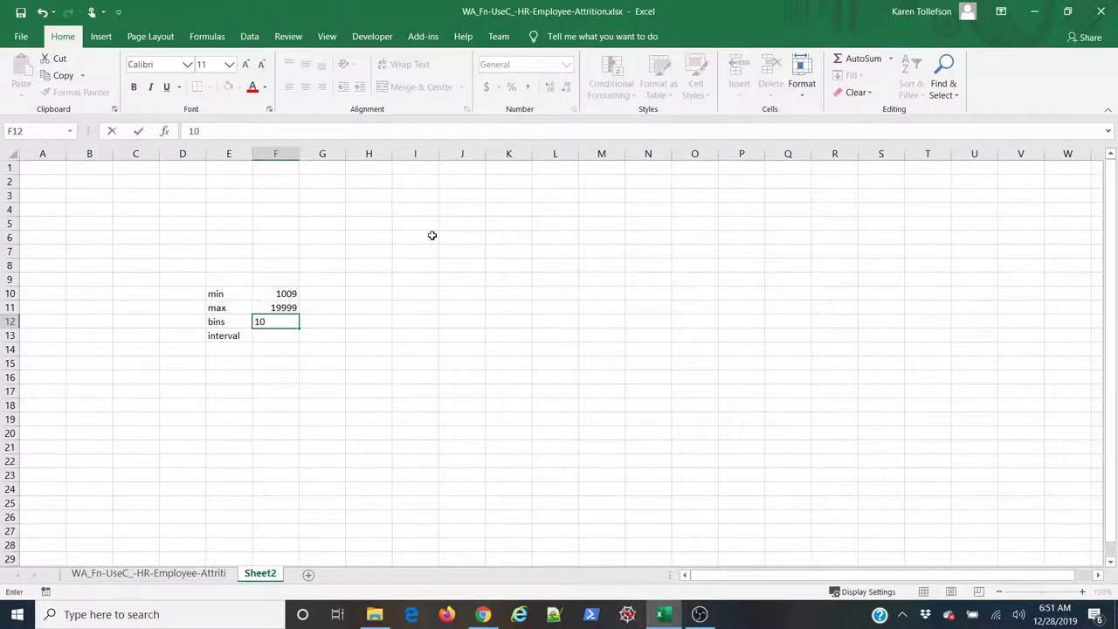
key(Return)
text(=)
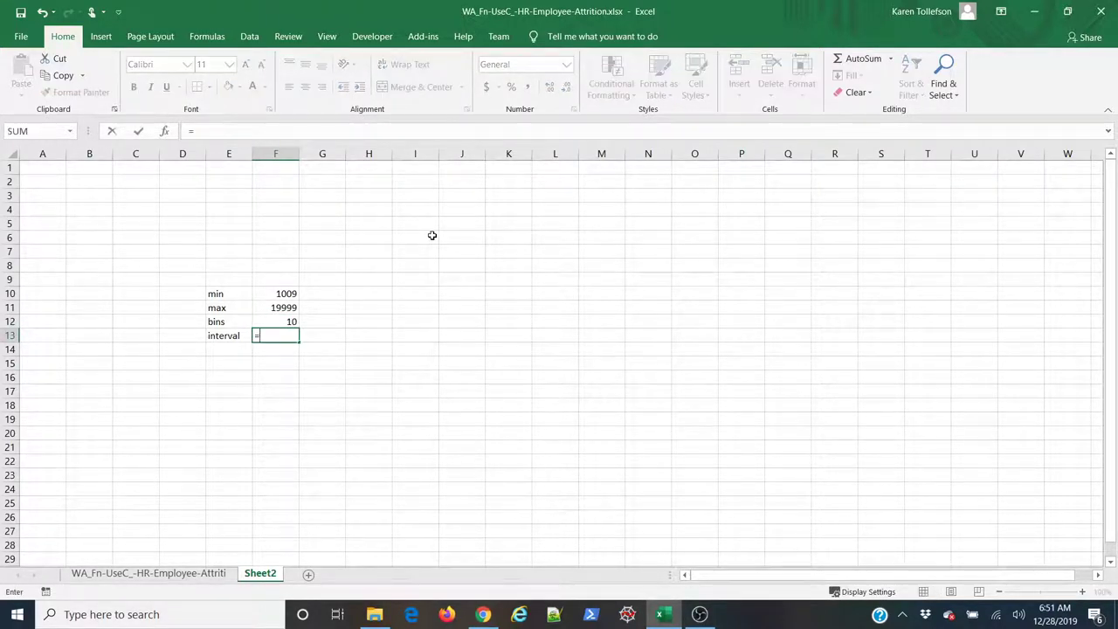
text(()
click(288, 308)
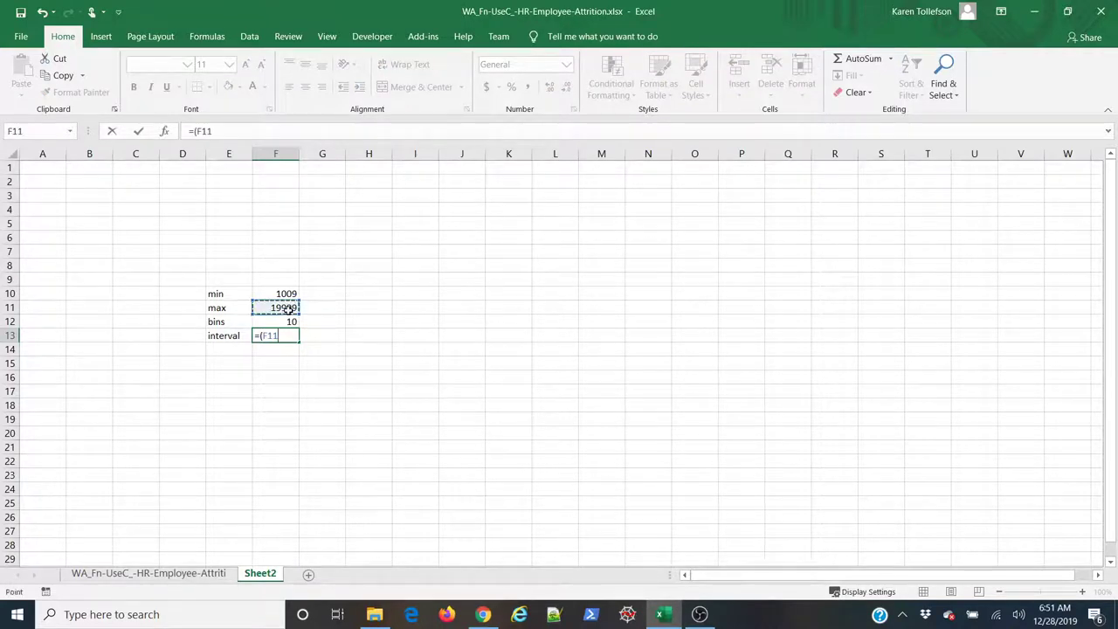
text(-)
click(257, 291)
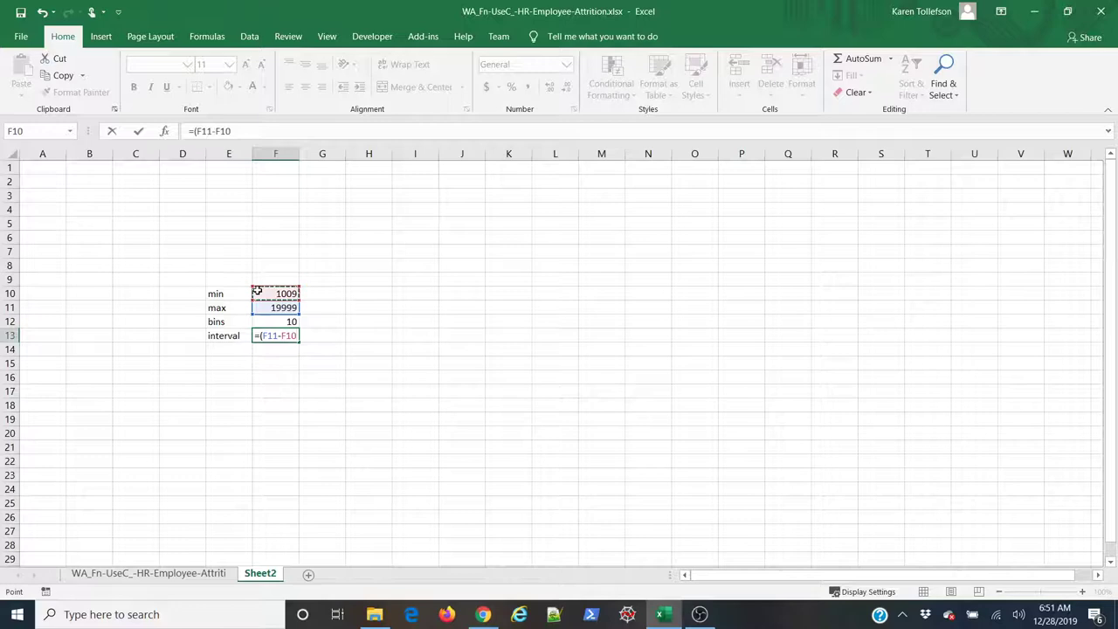
text()/)
click(281, 321)
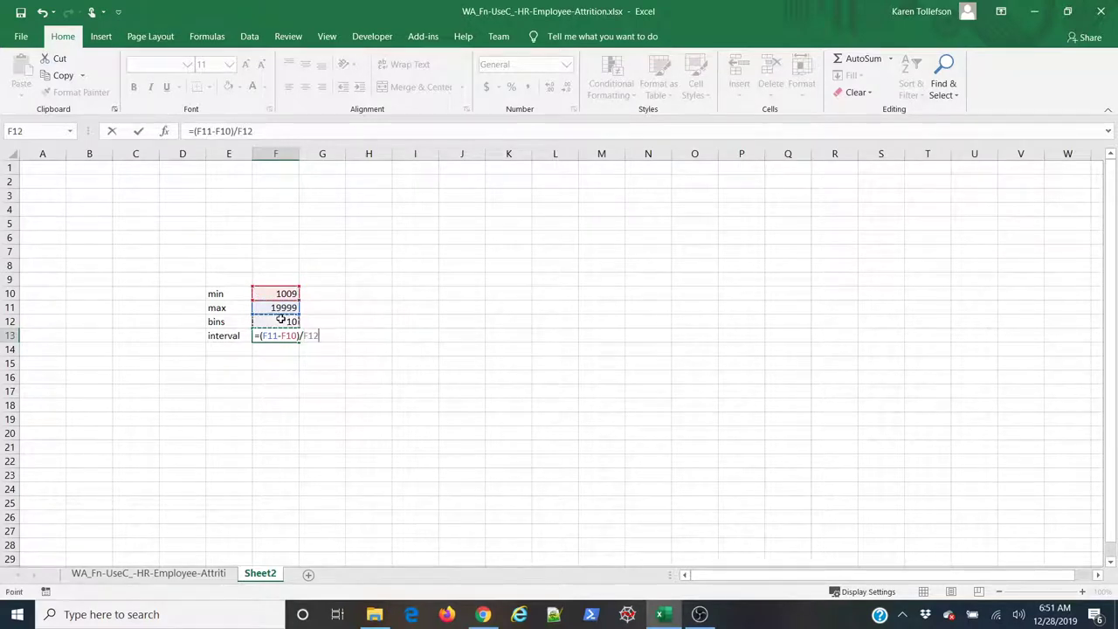
key(Return)
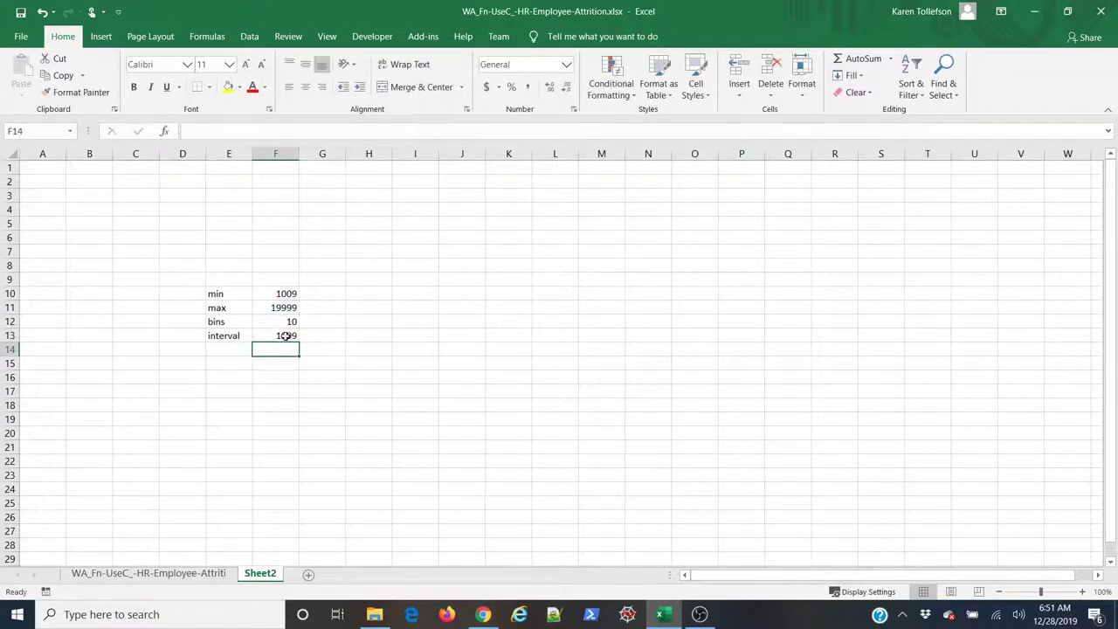
Add headings Bins, Upper limits and Freqs in H9:J9 and autofit column I
click(384, 299)
click(379, 280)
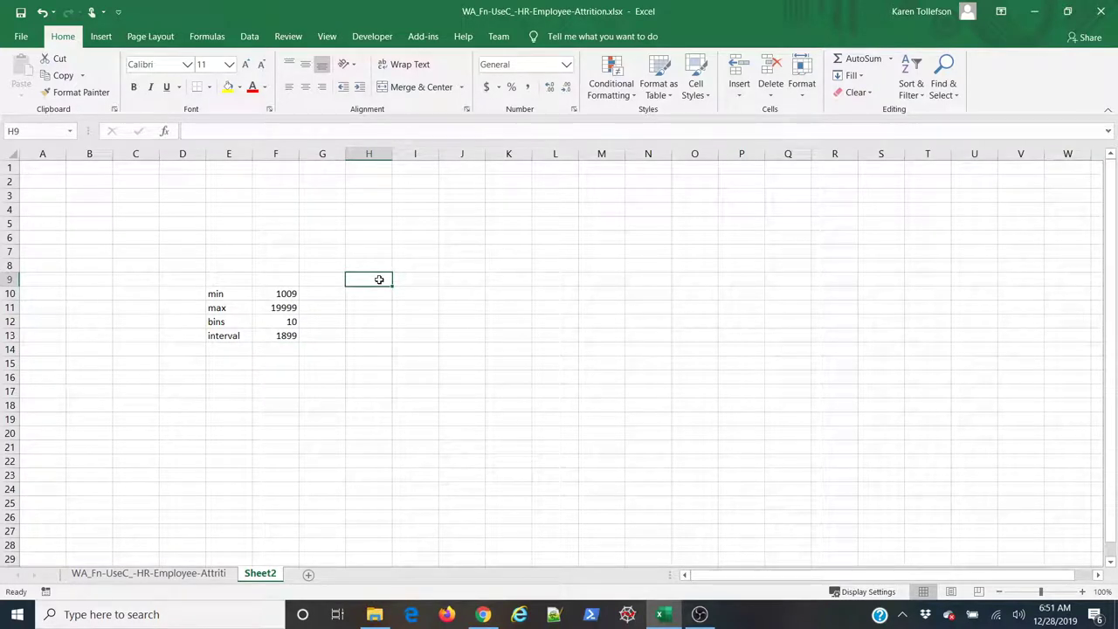
text(Bins)
key(Tab)
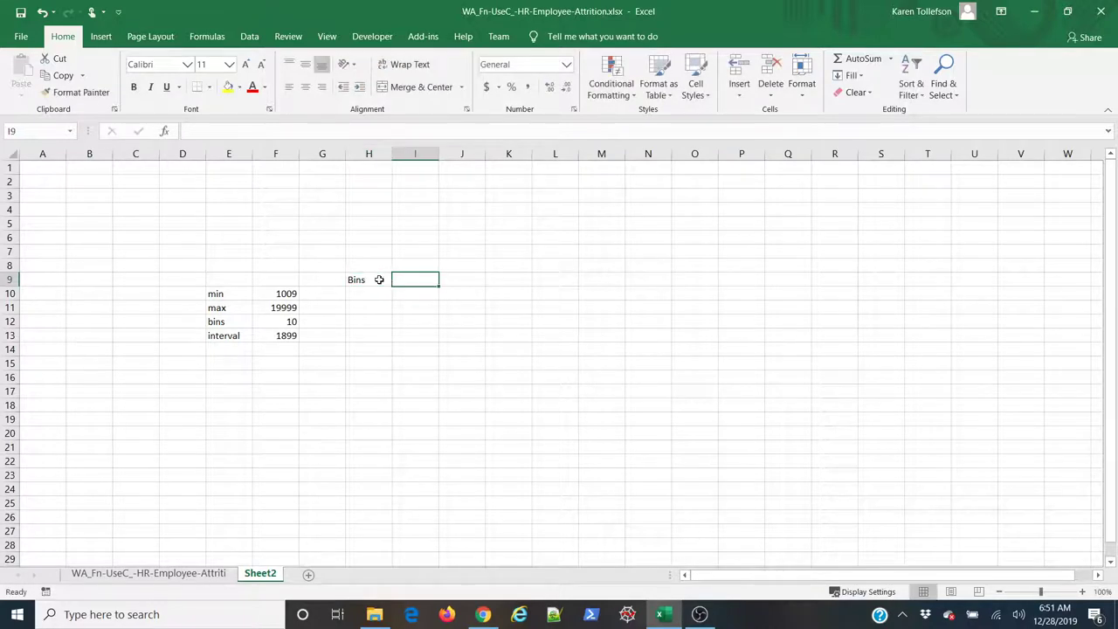
text(Uppe)
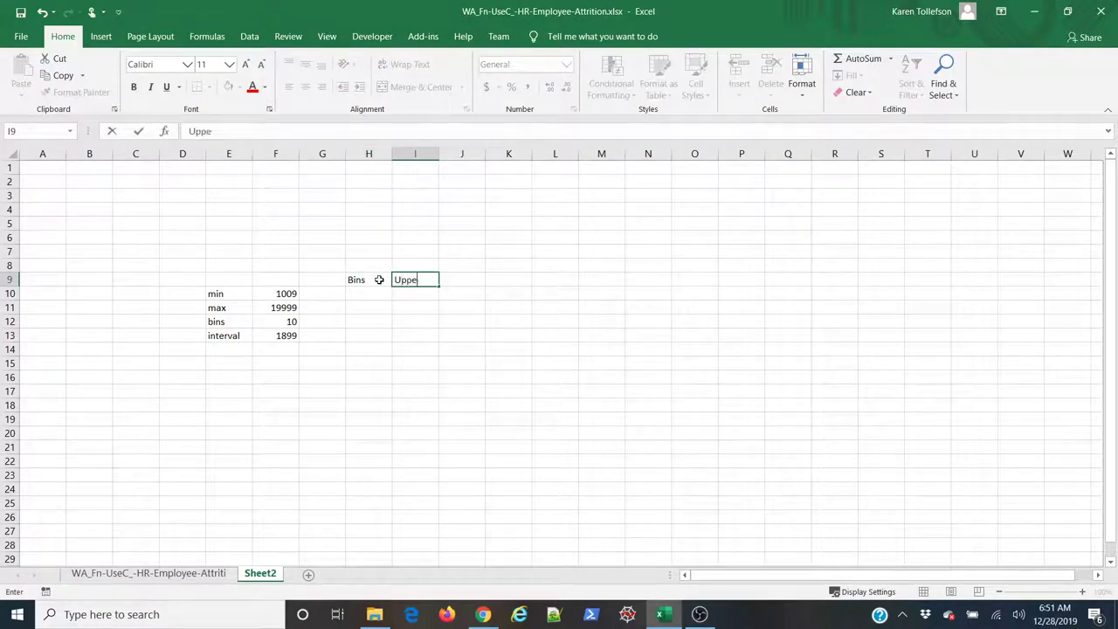
text(r limits)
key(Tab)
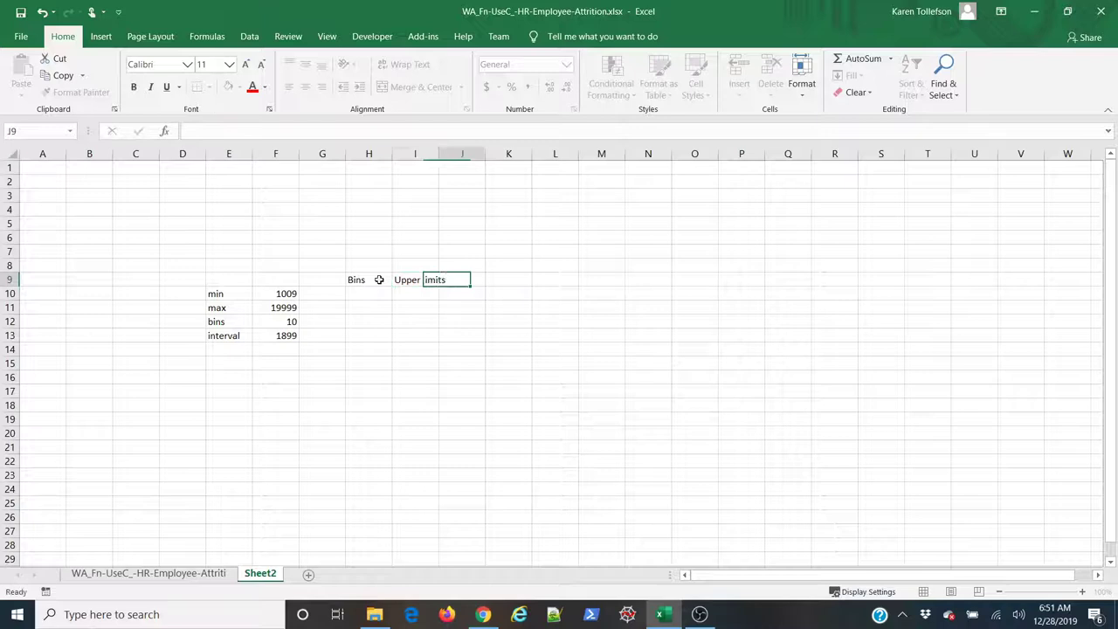
text(Freq)
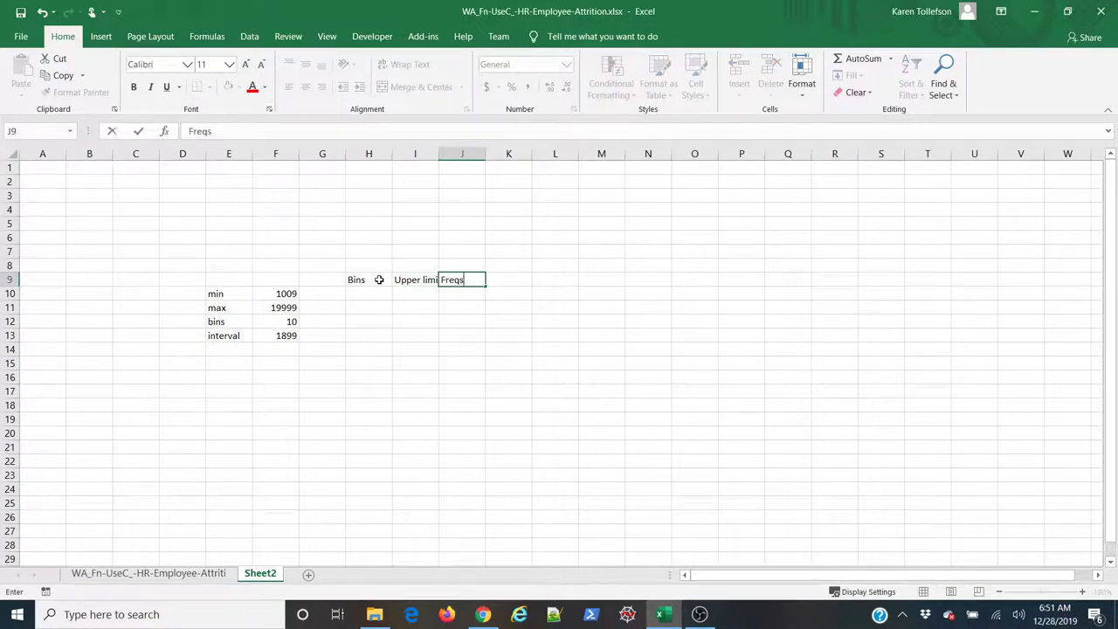
text(s)
key(Return)
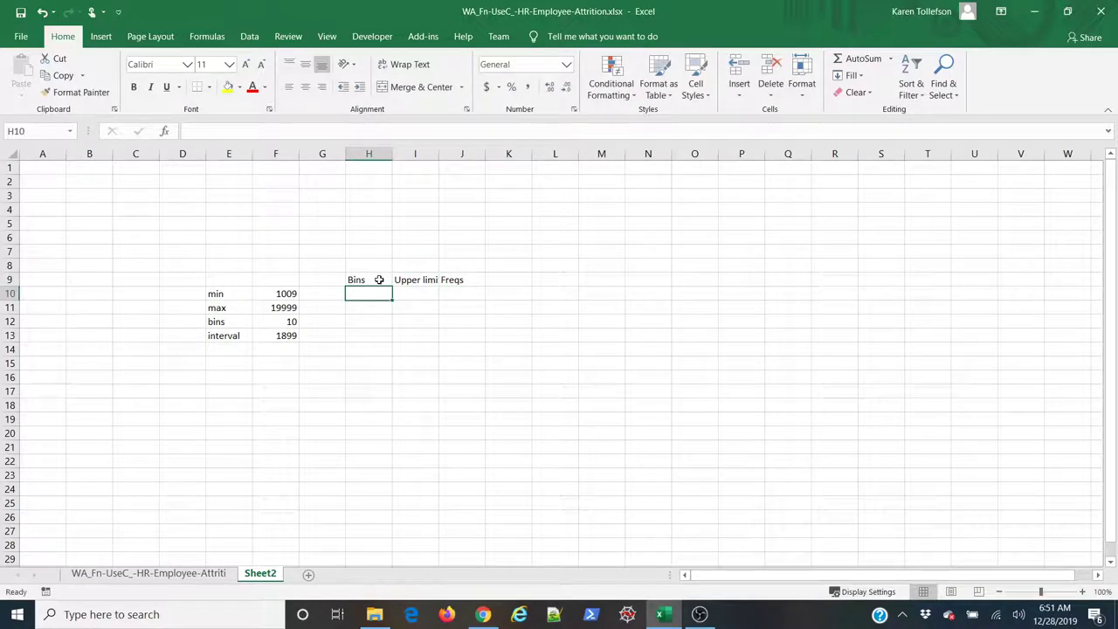
double_click(439, 153)
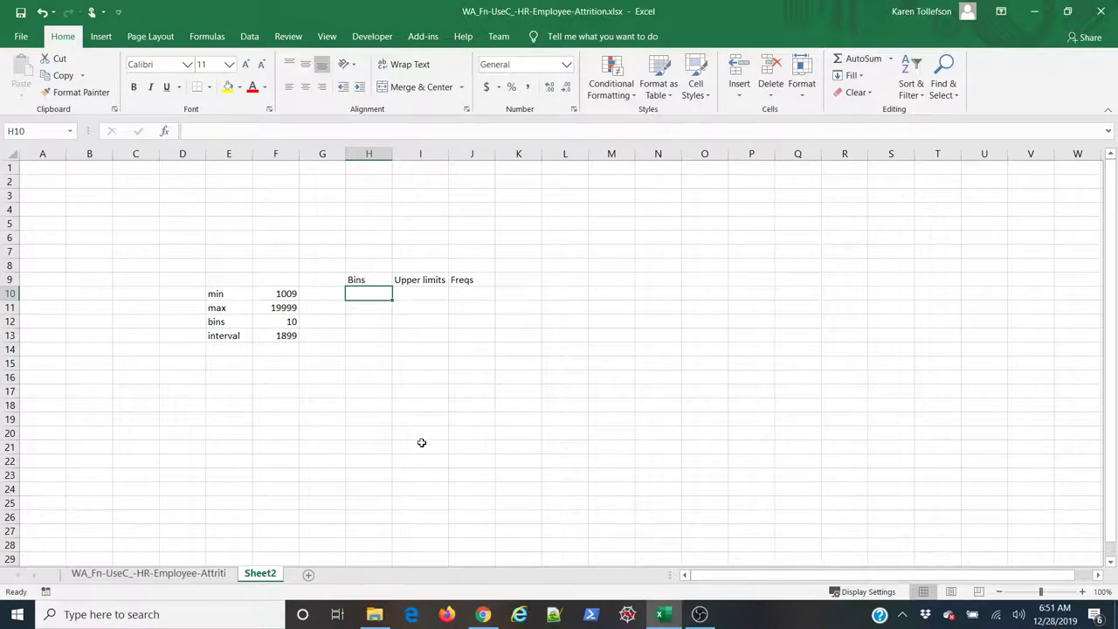
Number the bins 1 to 10 down H10:H19 using a filled series
text(1)
key(Return)
text(2)
key(Return)
text(3)
key(Return)
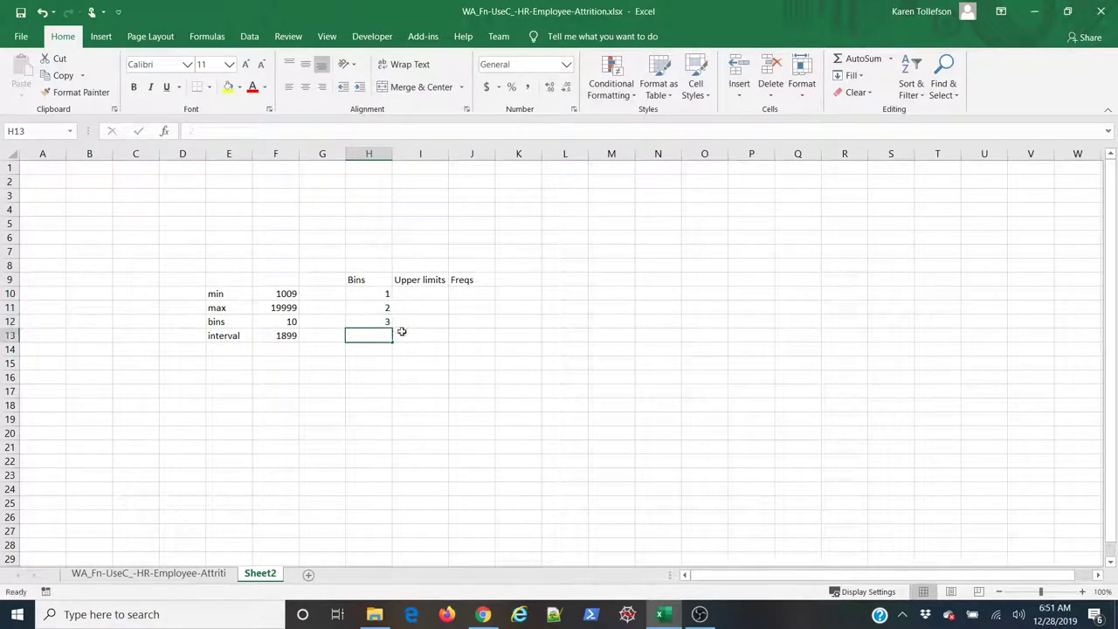
drag(372, 294, 382, 423)
Set the first upper limit in I10 to min plus interval, =F10+F13
click(437, 294)
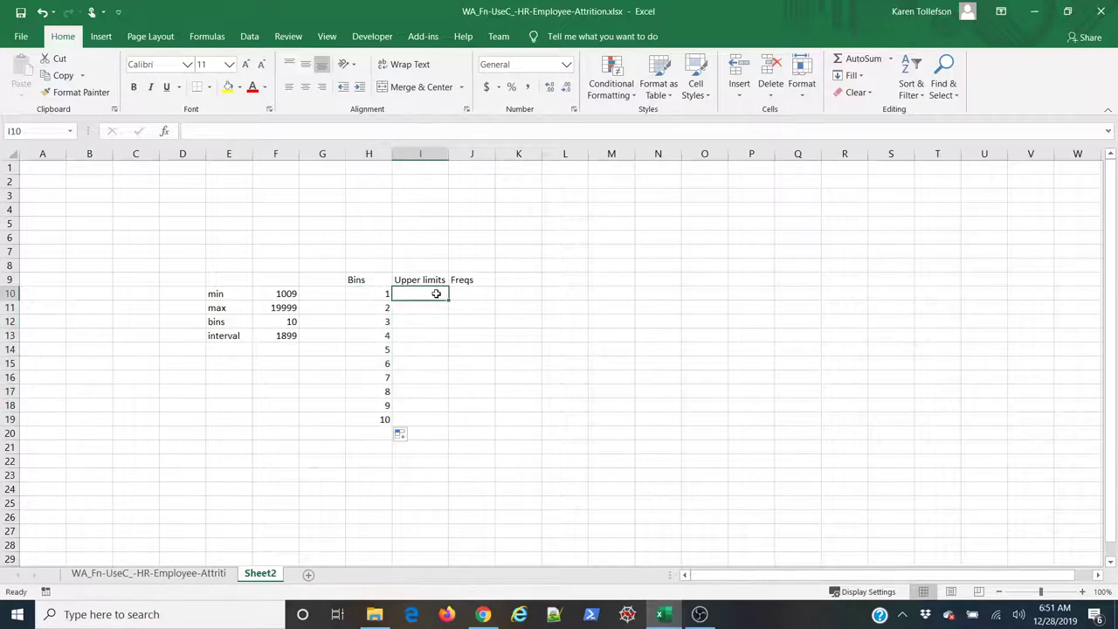
text(=)
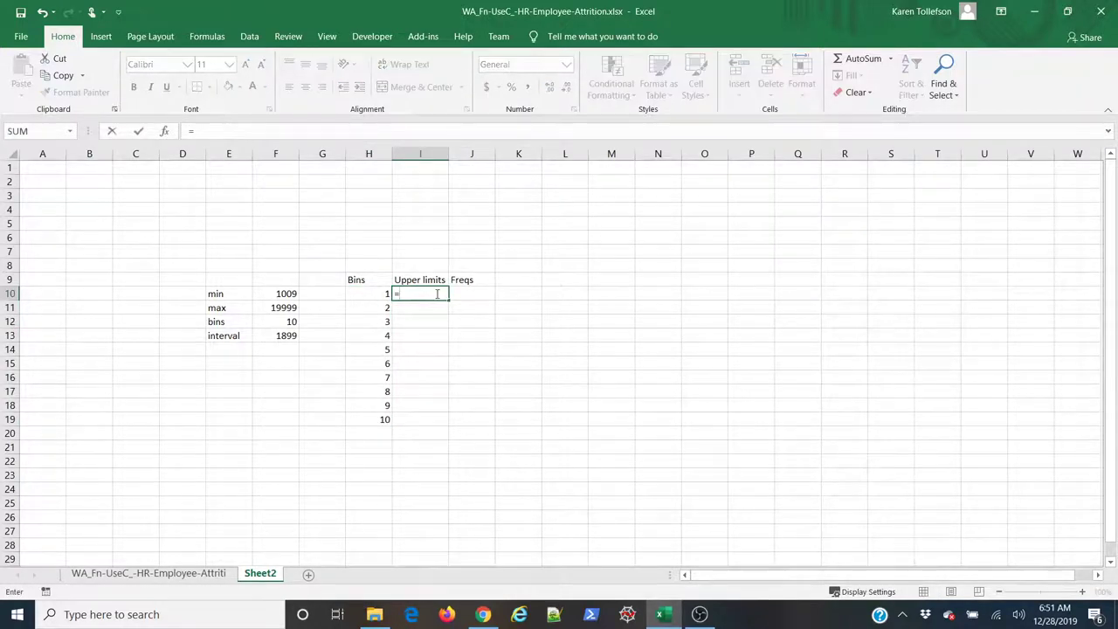
click(286, 295)
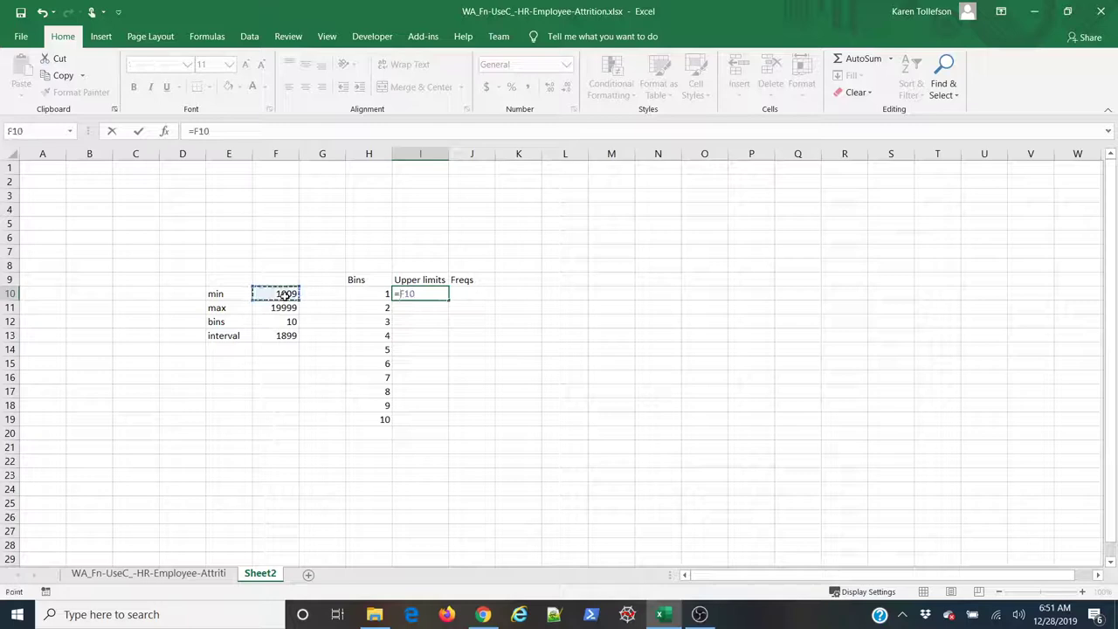
text(+)
click(284, 336)
key(Return)
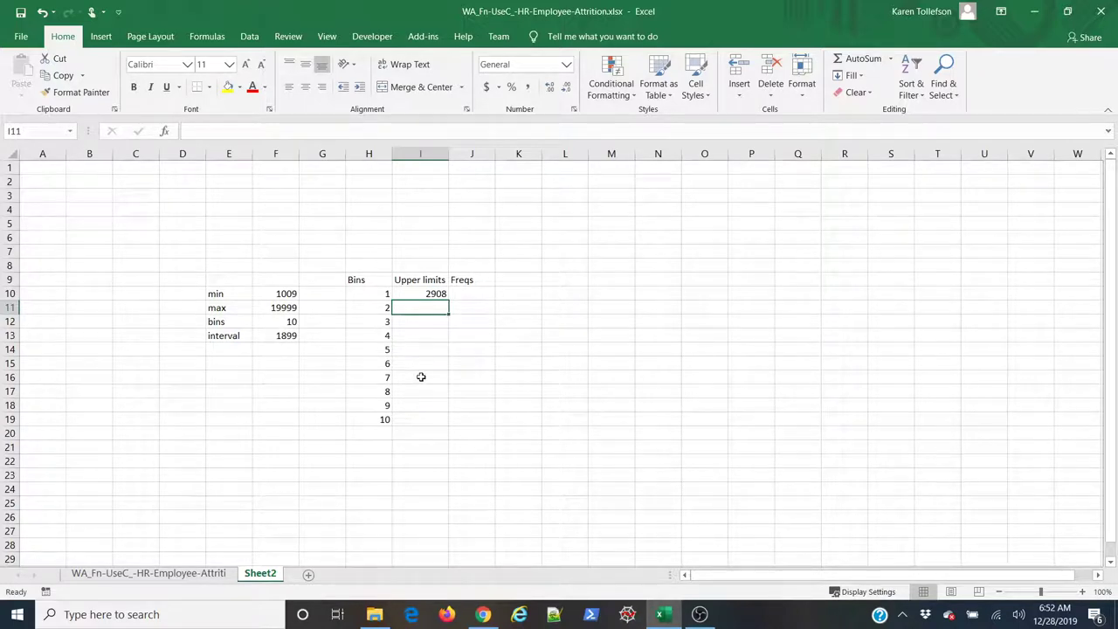
Enter =I10+$F$13 in I11, with the interval reference made absolute
text(=)
click(435, 295)
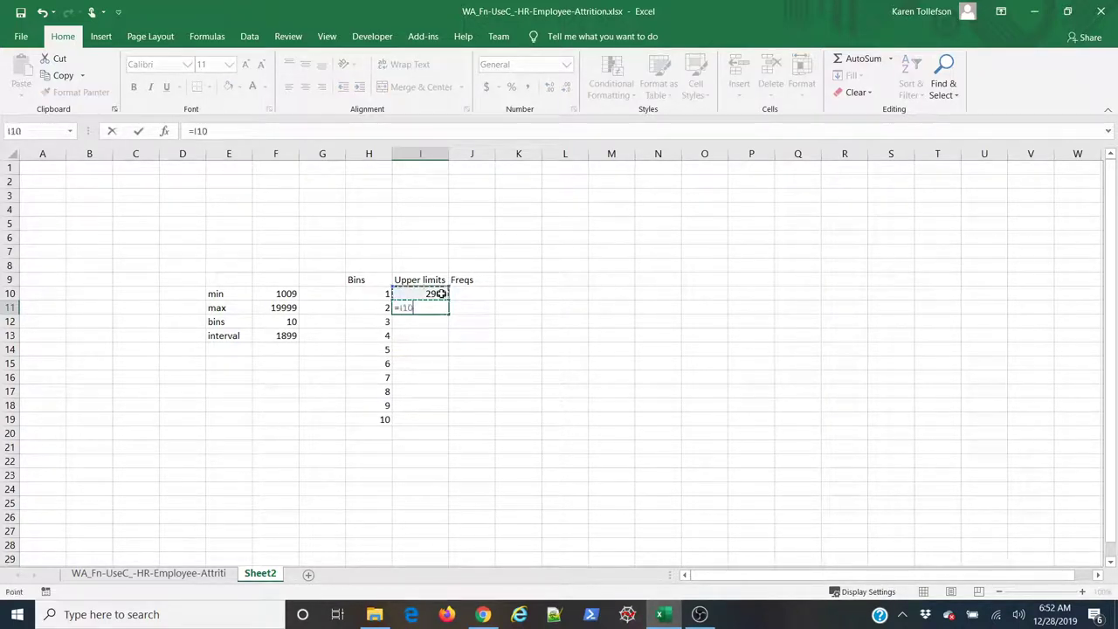
text(+)
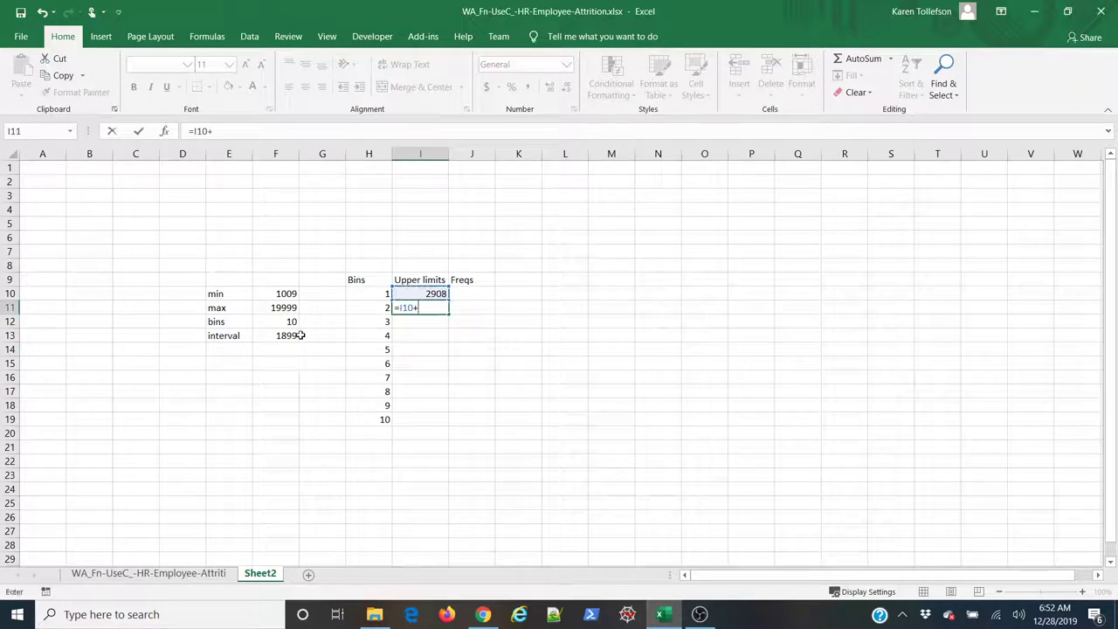
click(288, 338)
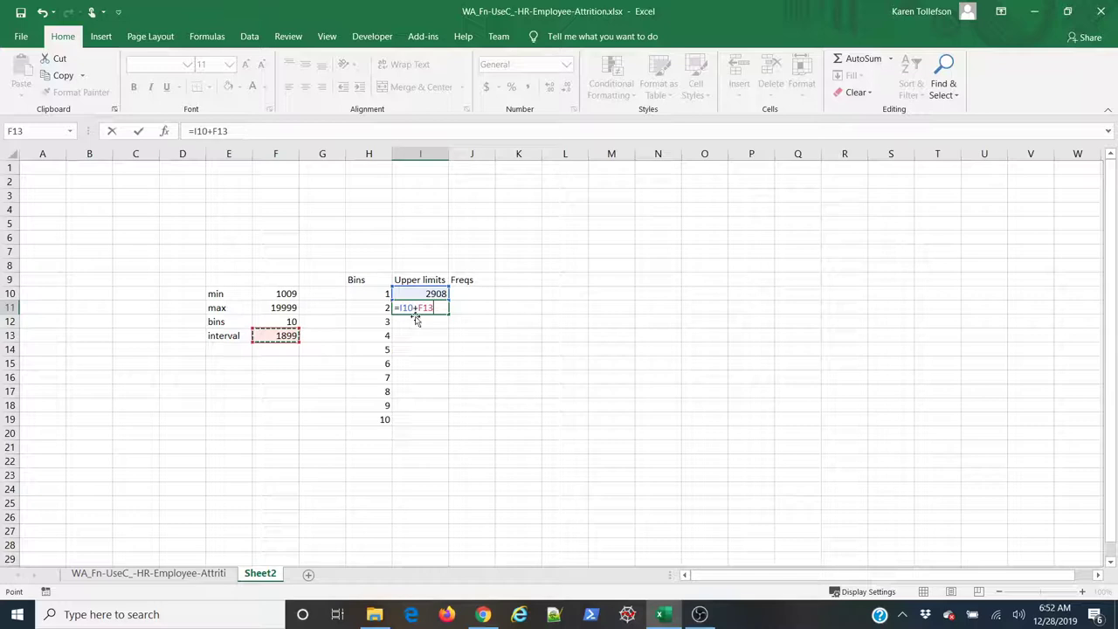
drag(231, 132, 211, 131)
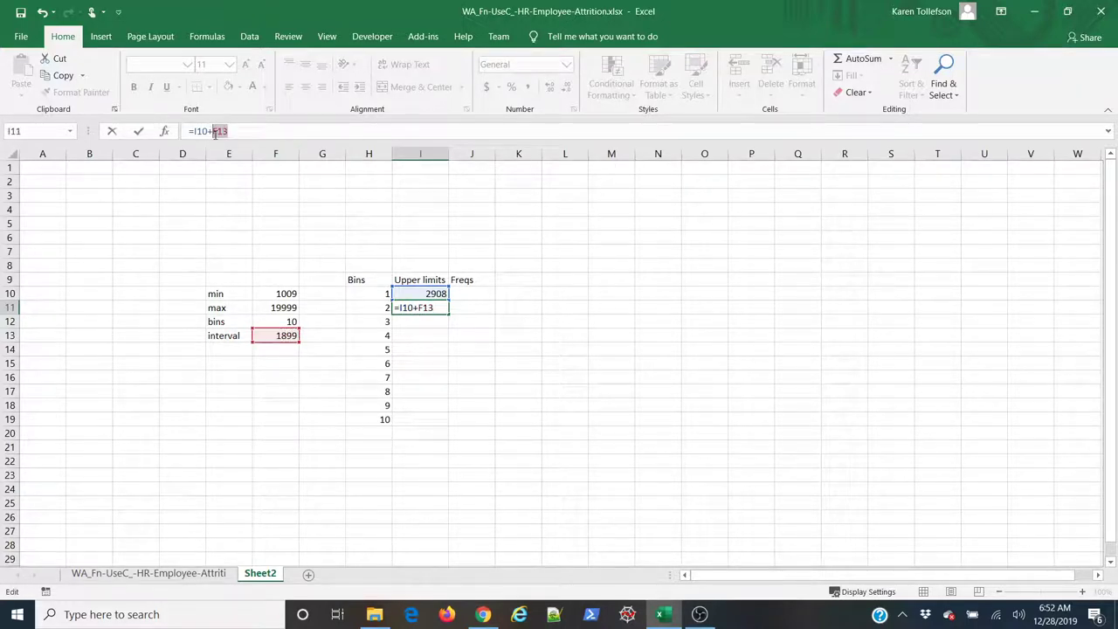
key(F4)
click(246, 131)
key(Return)
Fill the upper-limit formula down to I19 and verify the last limit, 19999
click(423, 306)
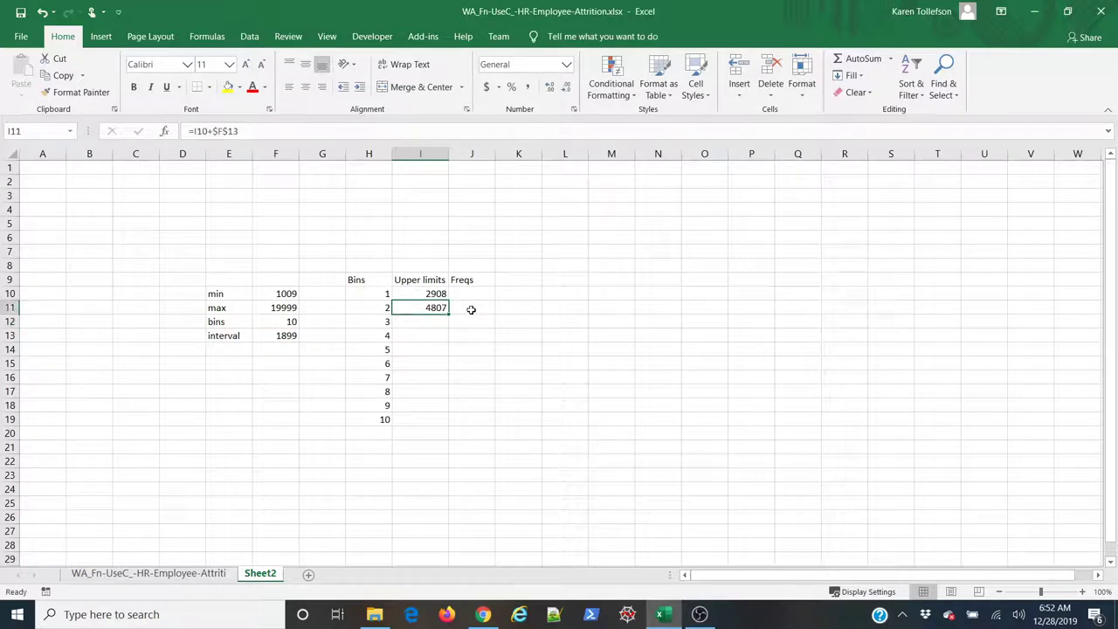
drag(450, 313, 450, 421)
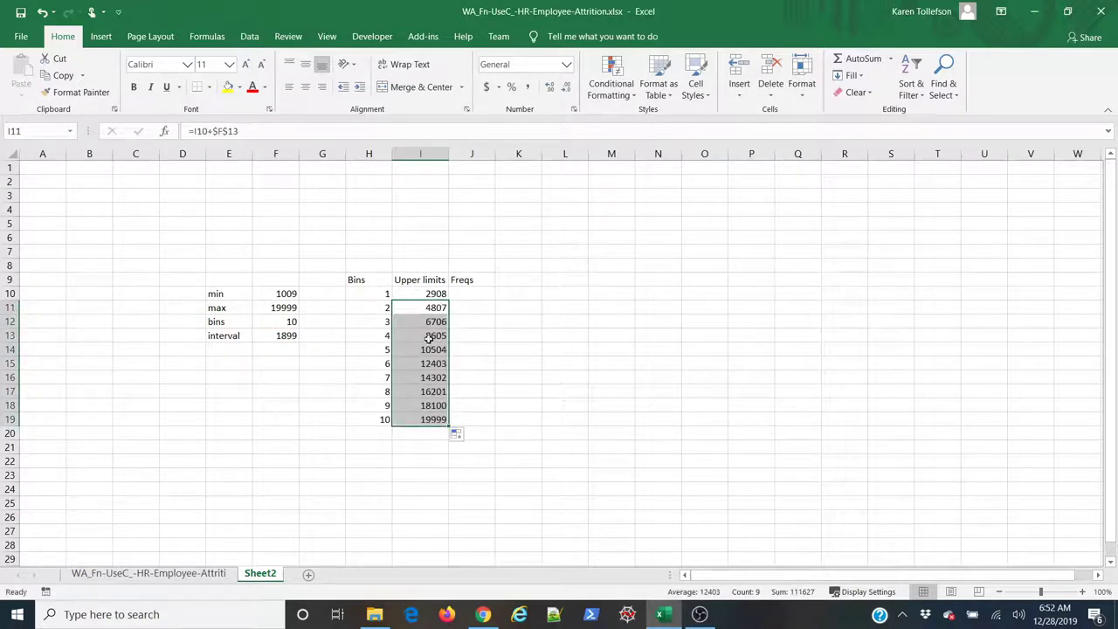
click(419, 434)
click(423, 421)
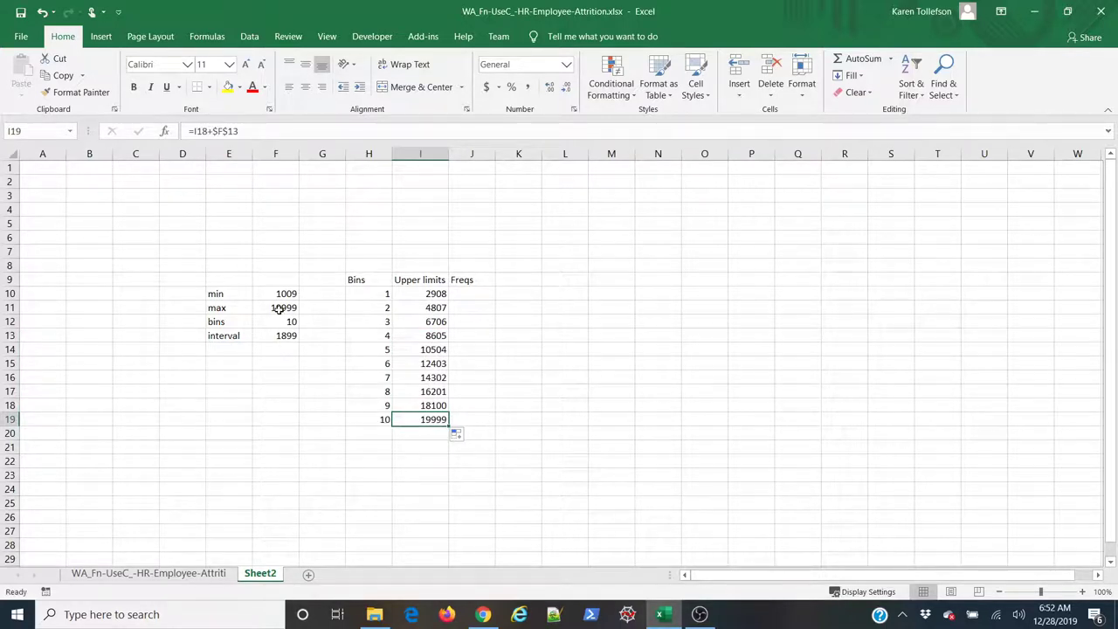
click(472, 310)
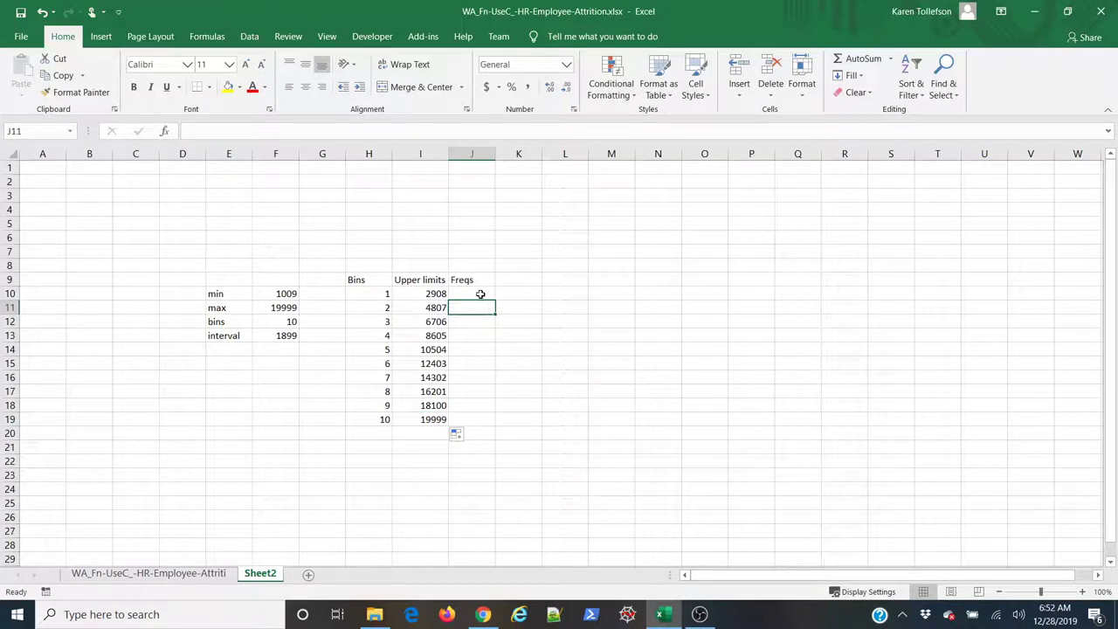
Enter =FREQUENCY(data[MonthlyIncome],I10:I19) as an array formula across J10:J19
drag(481, 294, 472, 415)
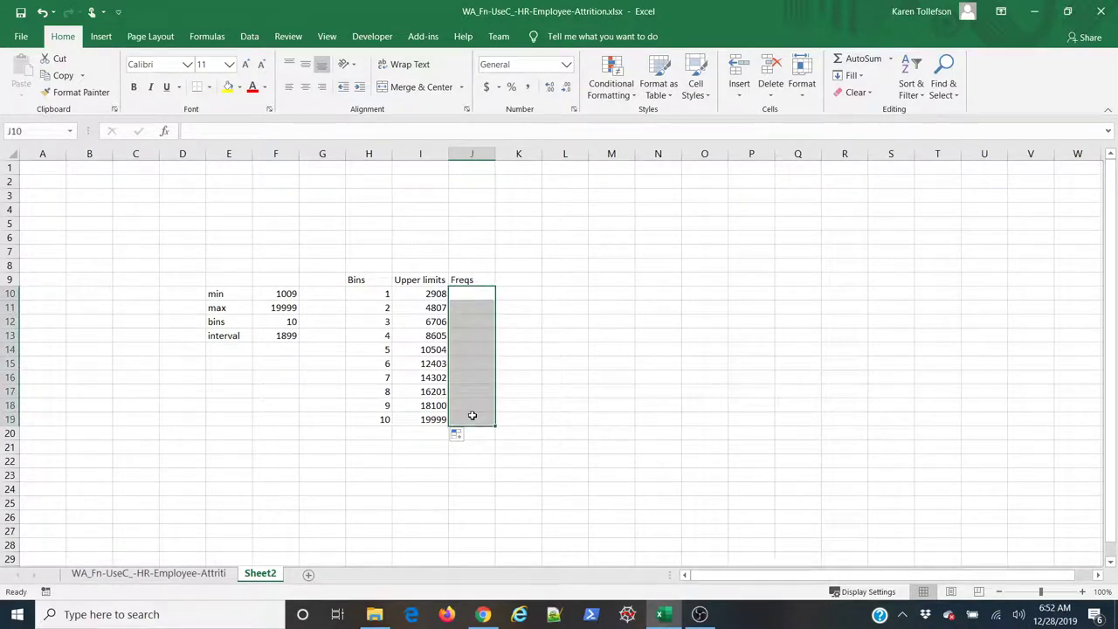
text(=)
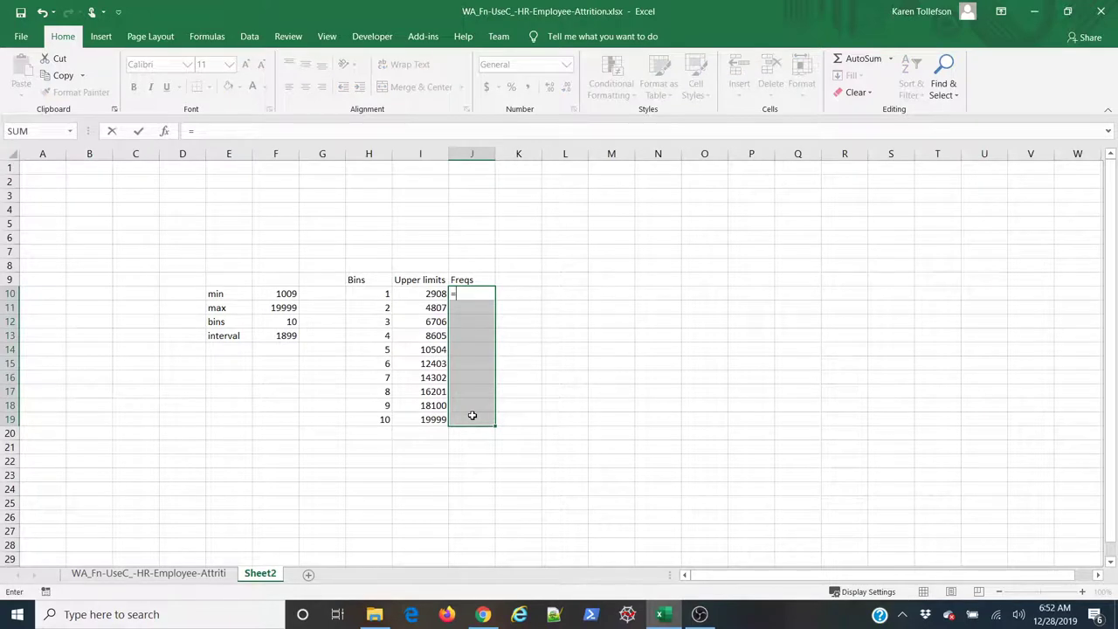
text(freq)
key(Tab)
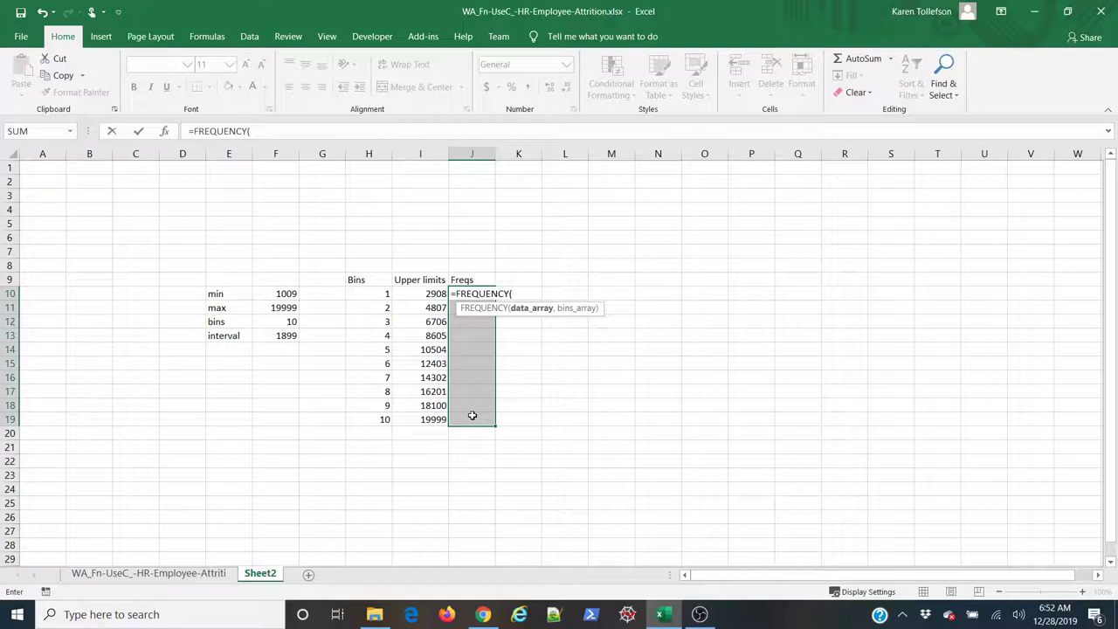
text(data[)
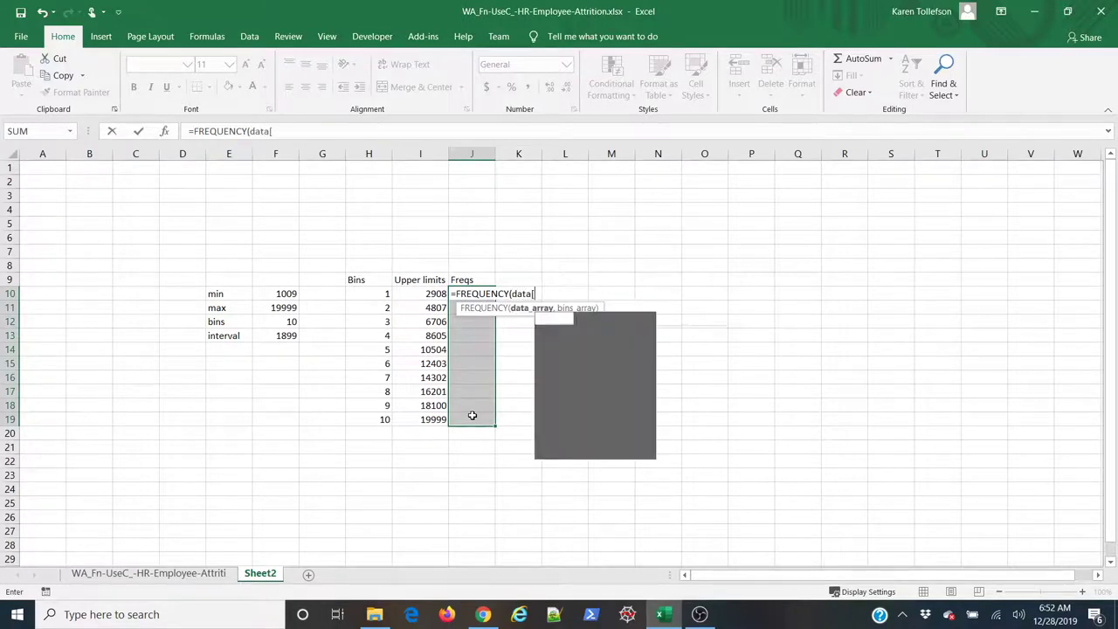
text(monthly)
key(Tab)
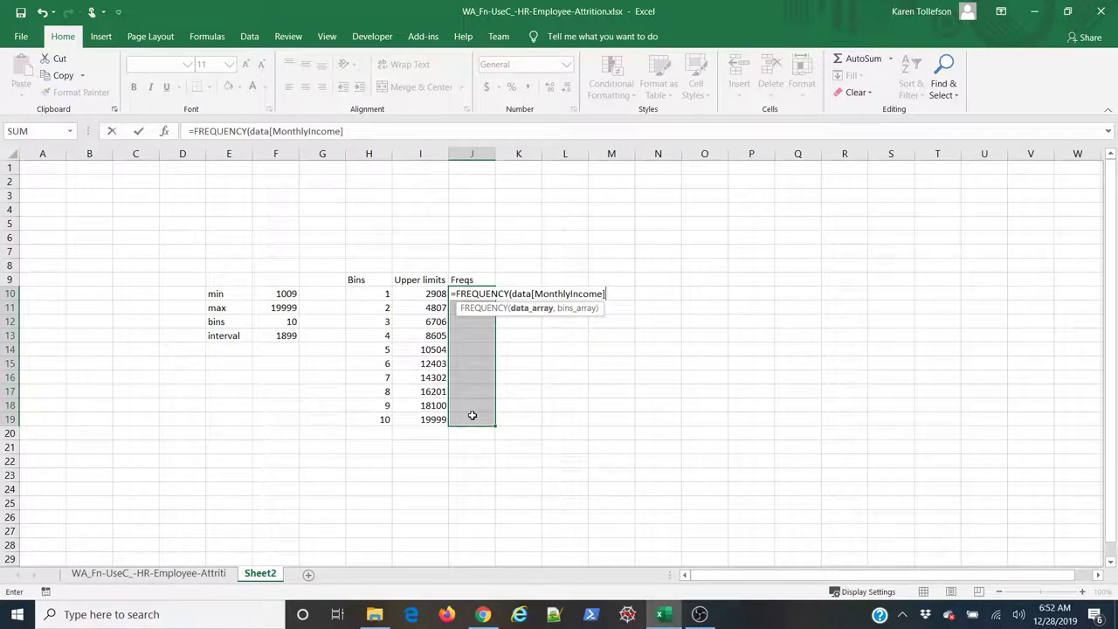
text(,)
drag(425, 293, 415, 421)
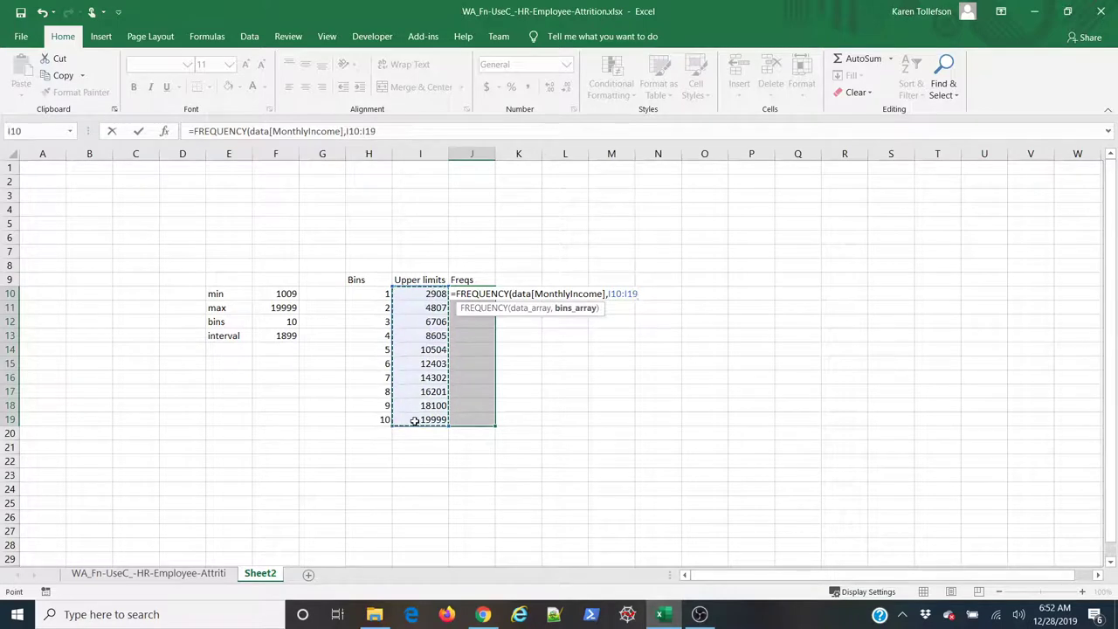
text())
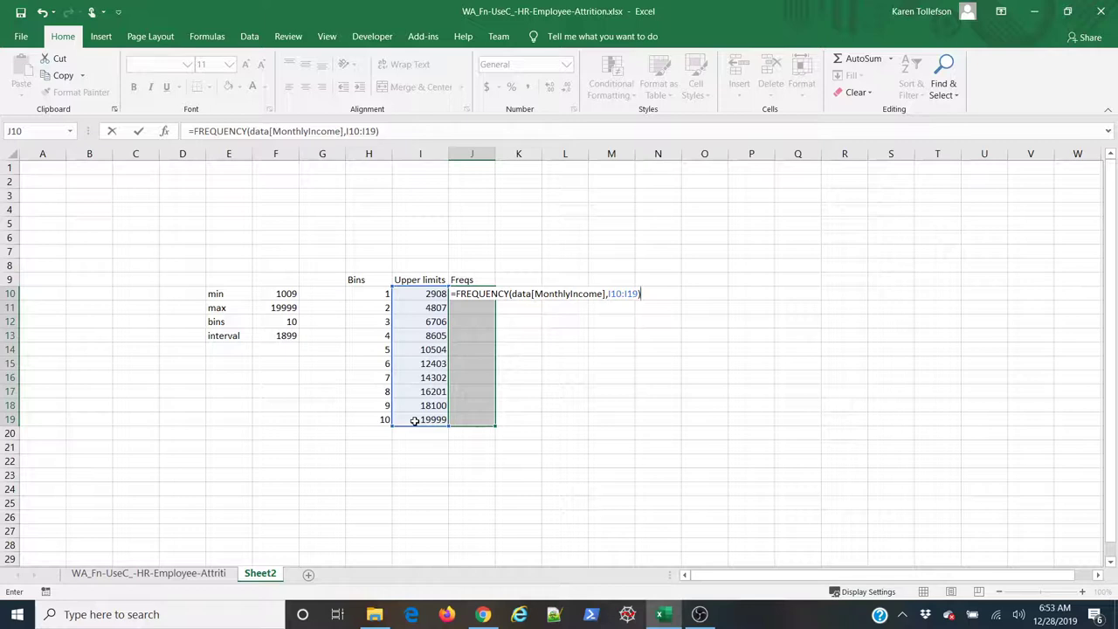
key(ctrl+shift+Return)
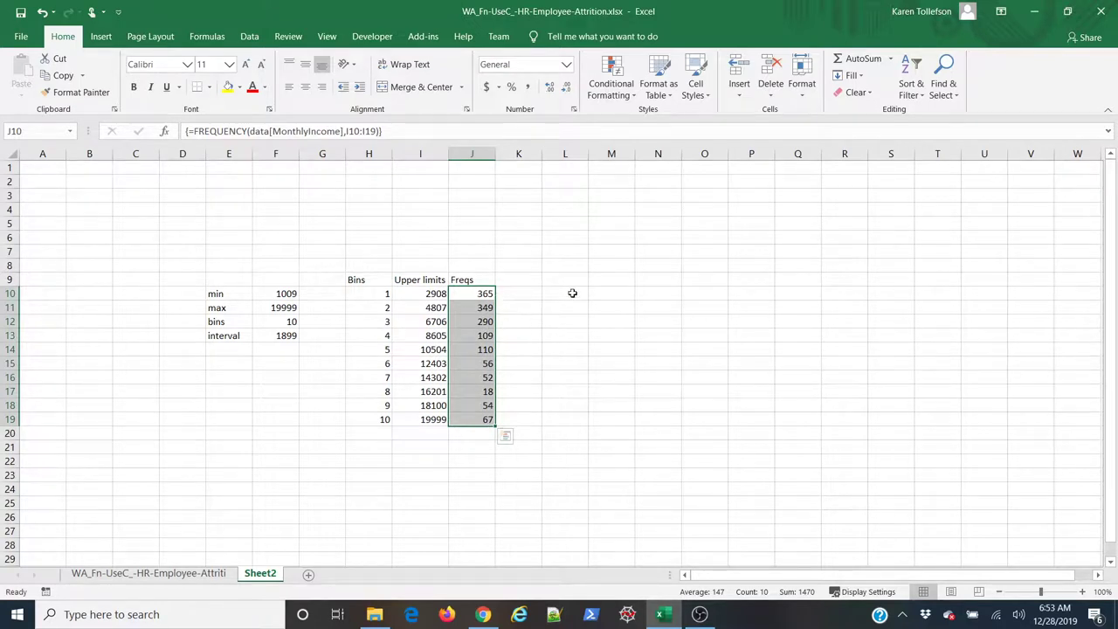
Insert a clustered column chart of the counts, enlarged and placed across rows 4–24
click(101, 38)
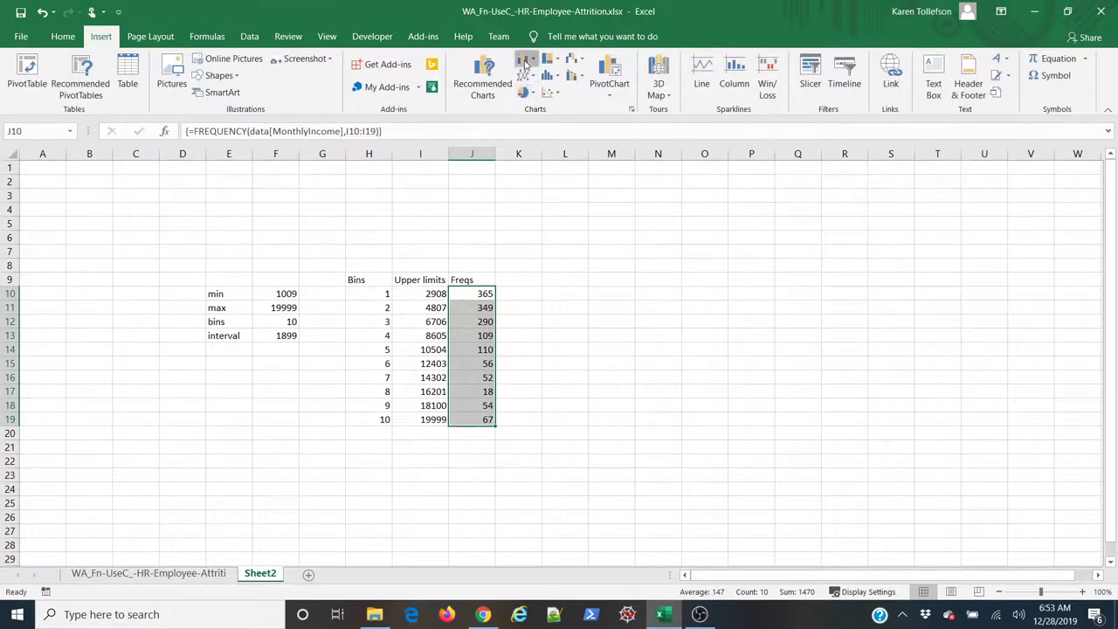
click(525, 64)
click(577, 105)
drag(602, 275, 682, 195)
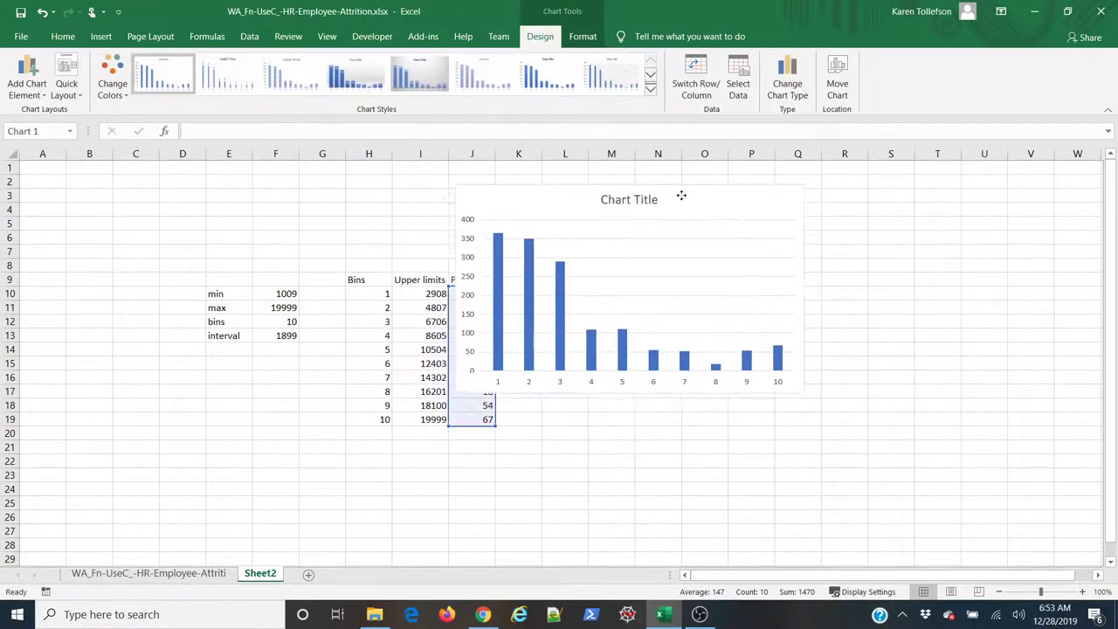
drag(805, 390, 950, 463)
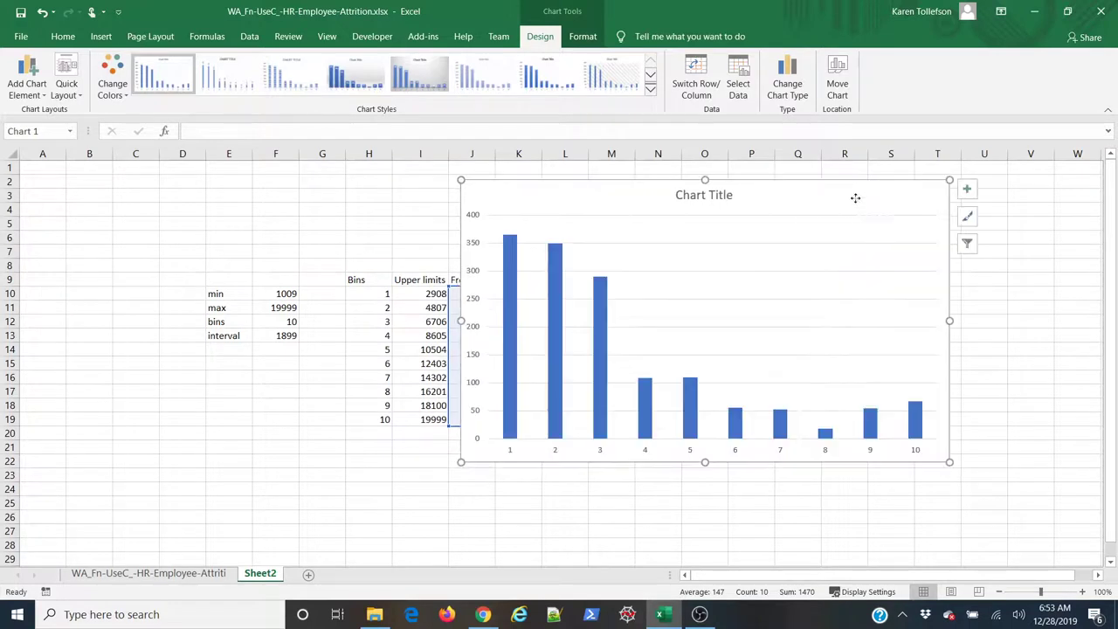
drag(856, 198, 543, 249)
drag(337, 242, 335, 228)
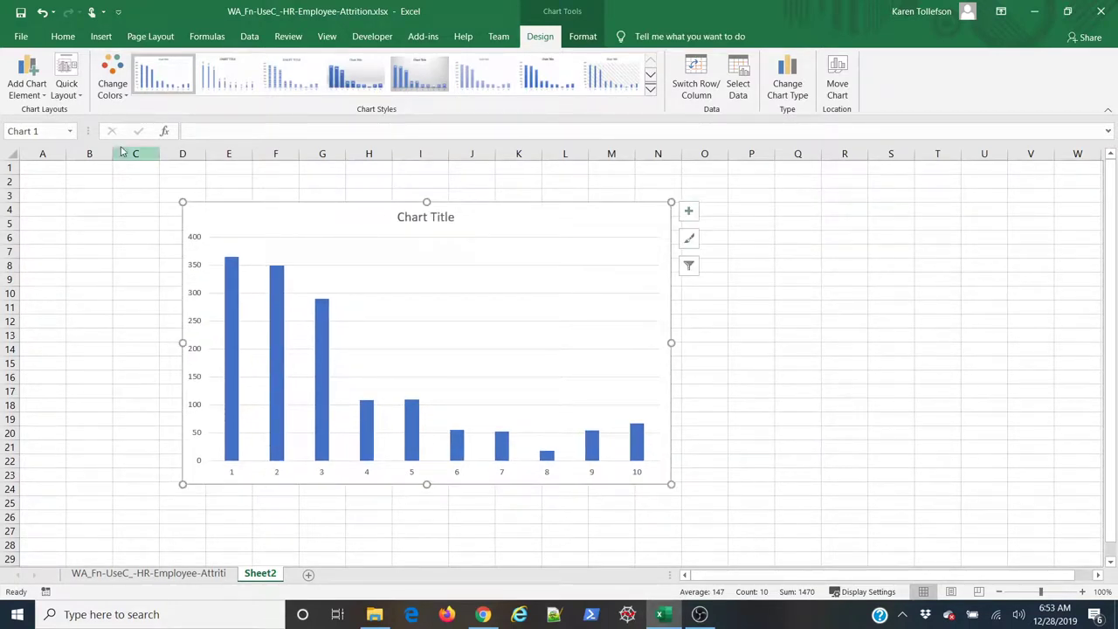
Hide the primary horizontal axis and add horizontal and vertical axis titles
click(35, 88)
mouse_move(41, 112)
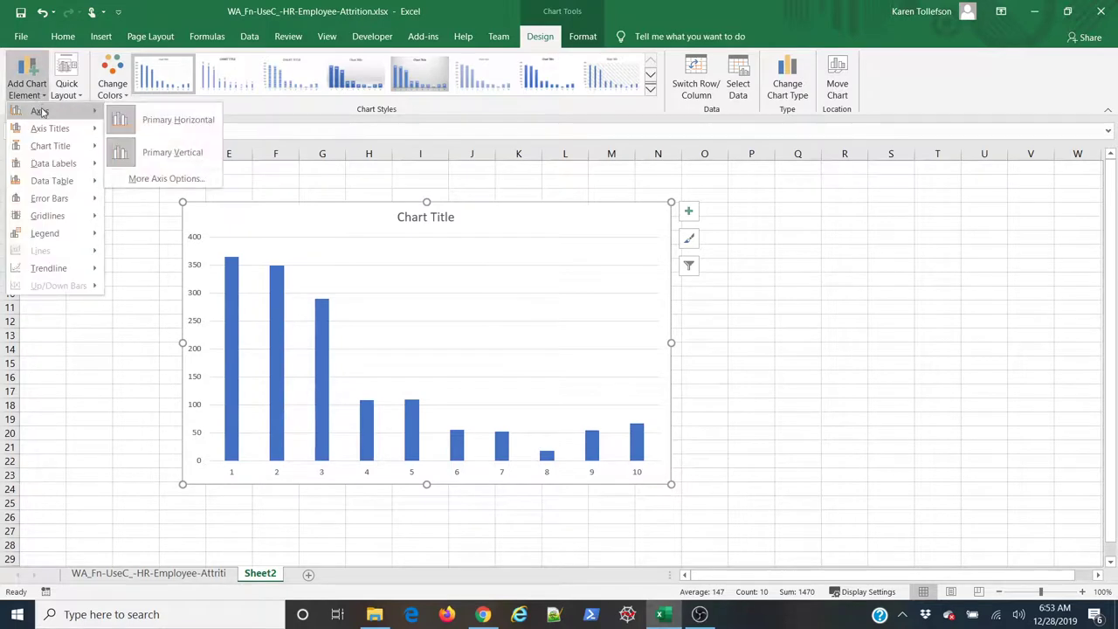
click(120, 120)
click(27, 86)
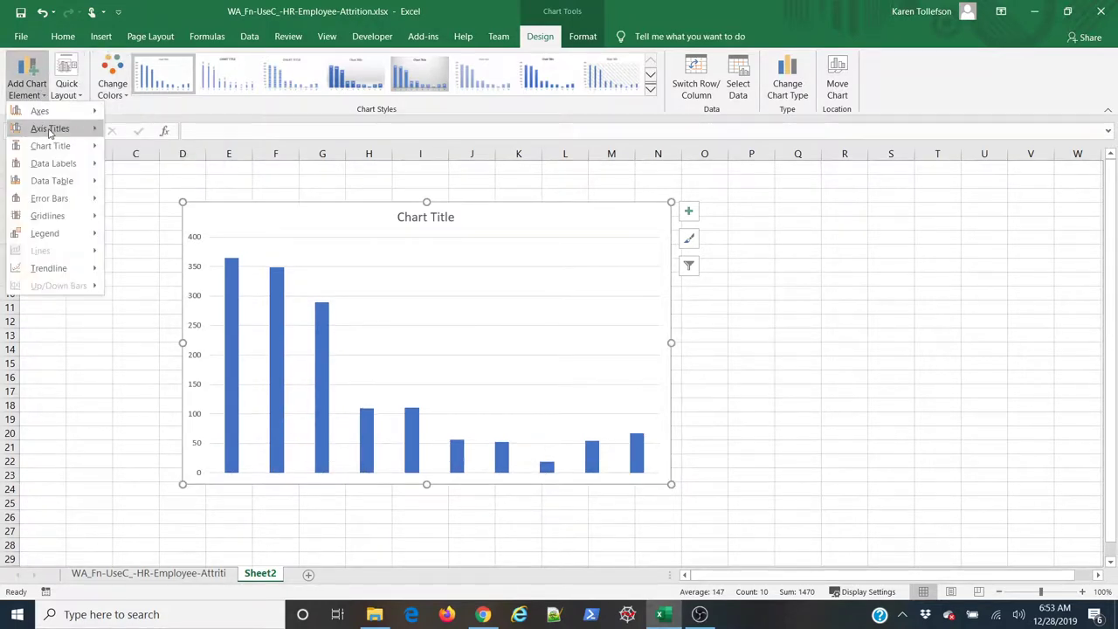
mouse_move(50, 131)
click(136, 131)
click(27, 85)
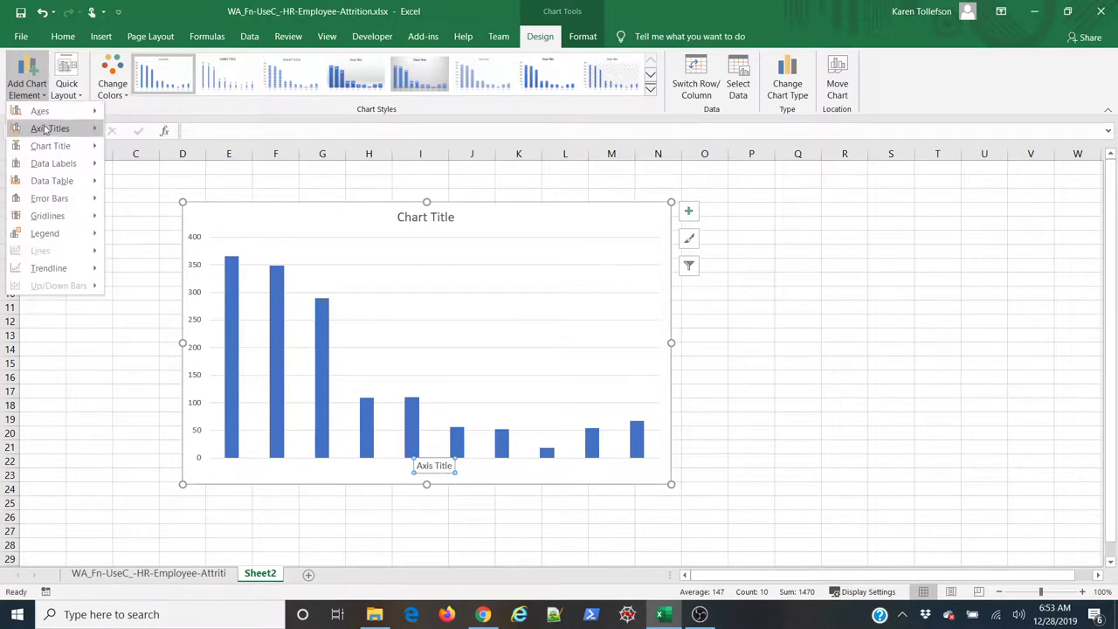
click(155, 167)
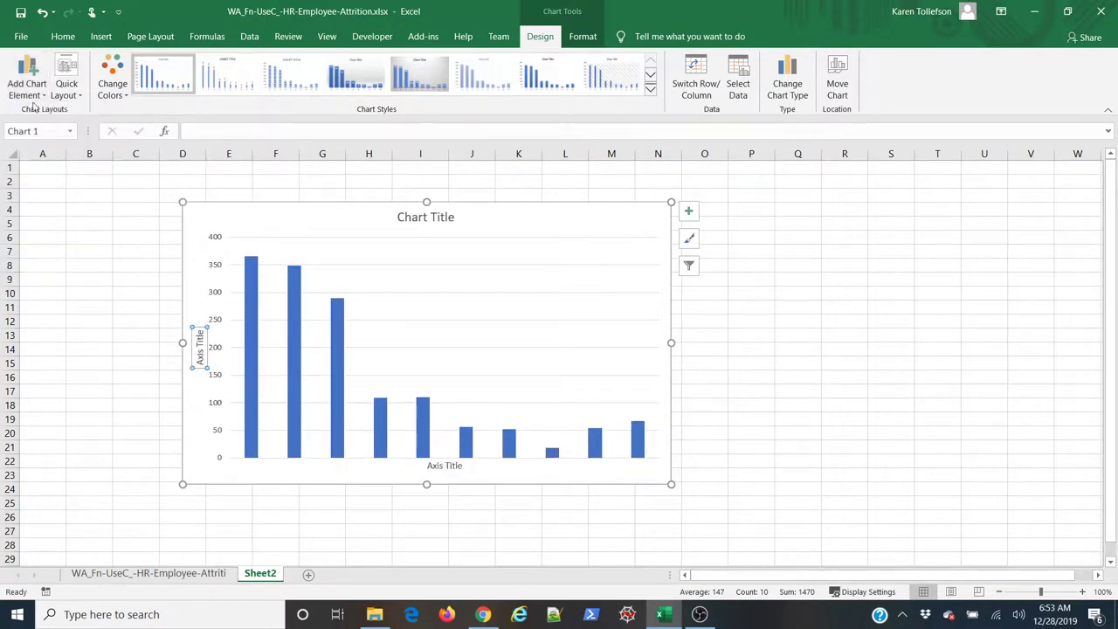
Set the data series gap width to 3% in Format Data Series
click(339, 395)
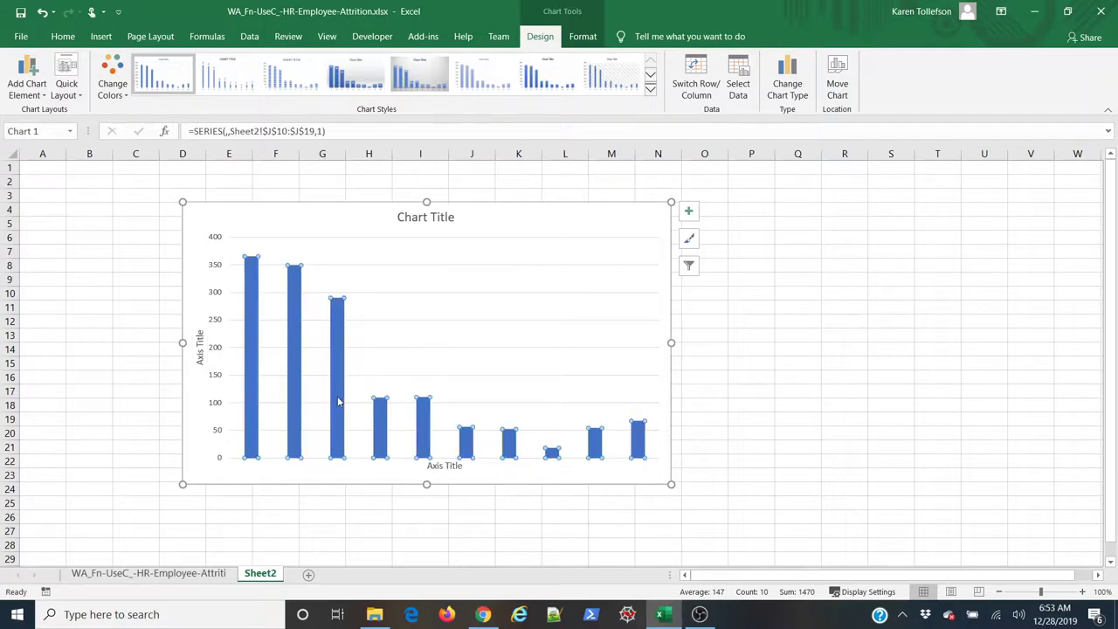
right_click(340, 401)
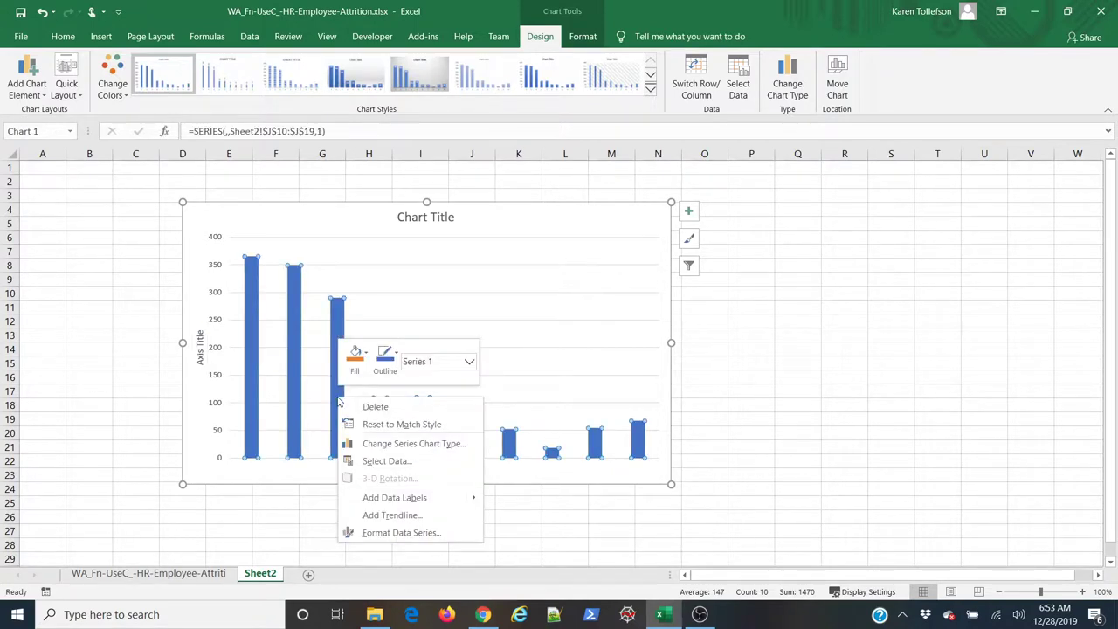
click(360, 532)
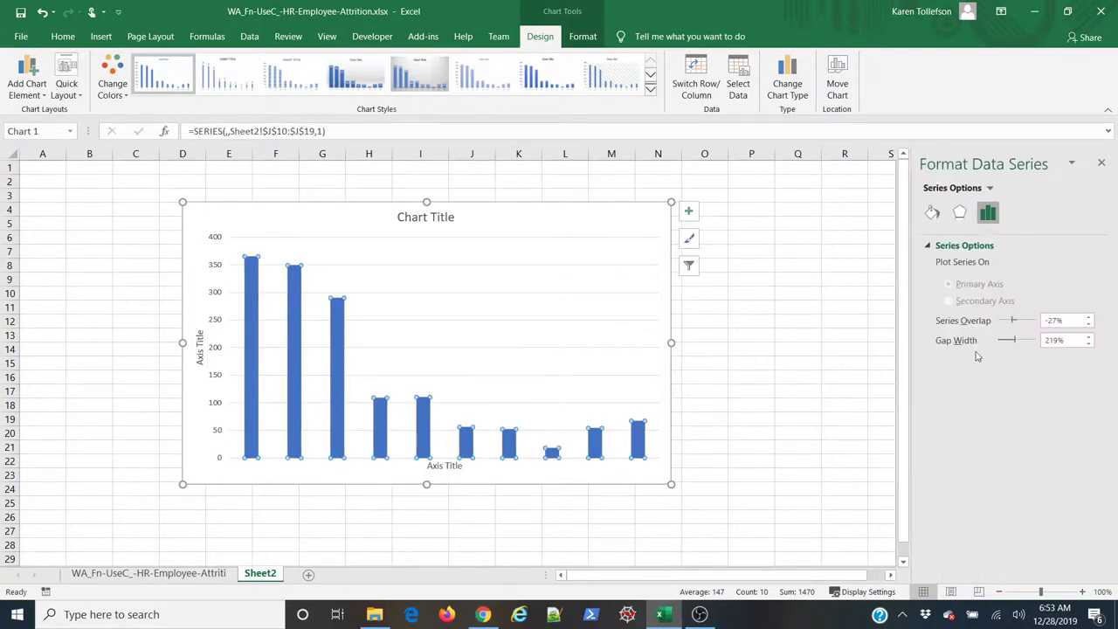
click(1048, 340)
text(3)
key(Return)
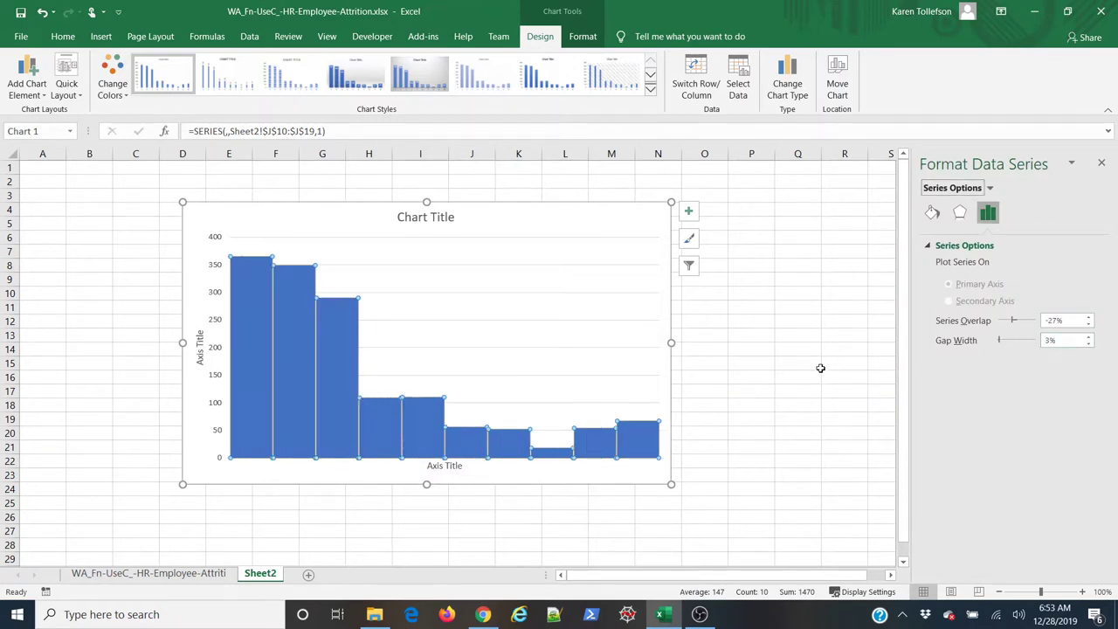
click(813, 372)
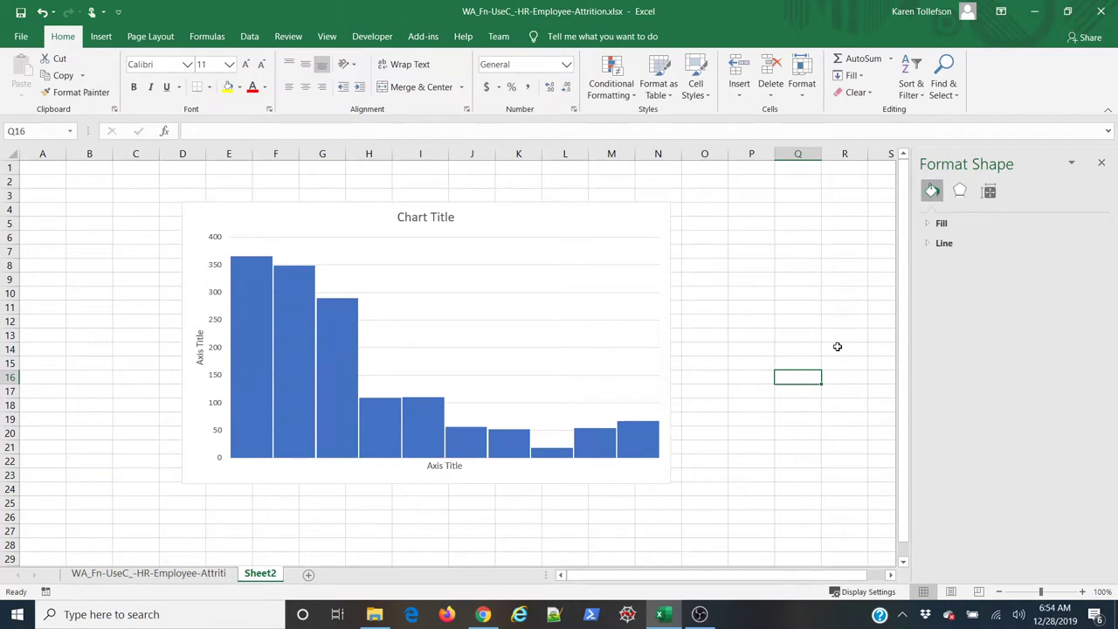